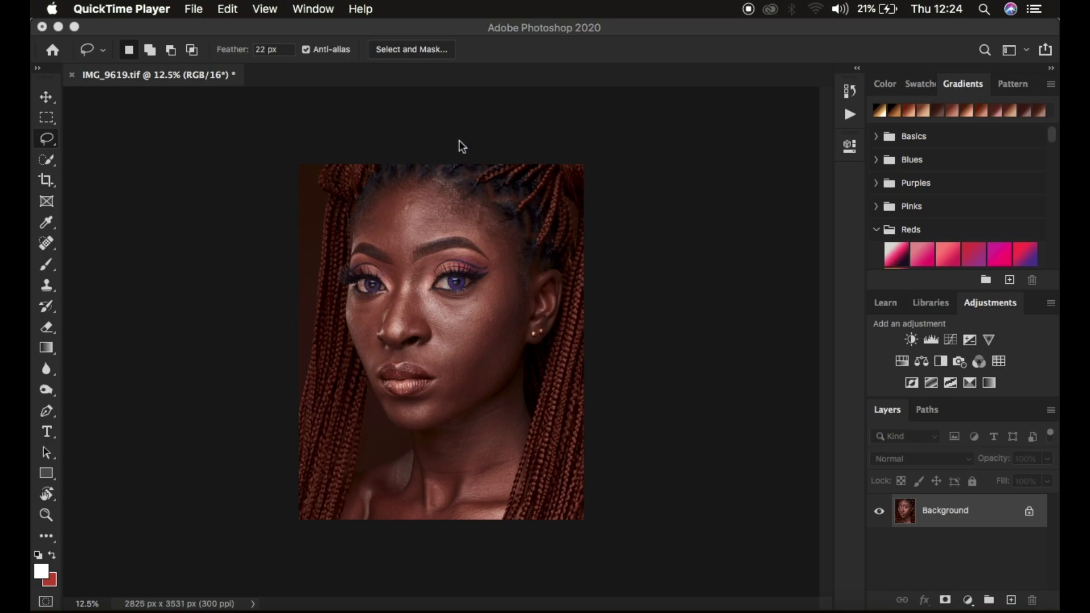
# Bring Photoshop to the front with the portrait IMG_9619.tif ready for editing.
pyautogui.click(446, 120)
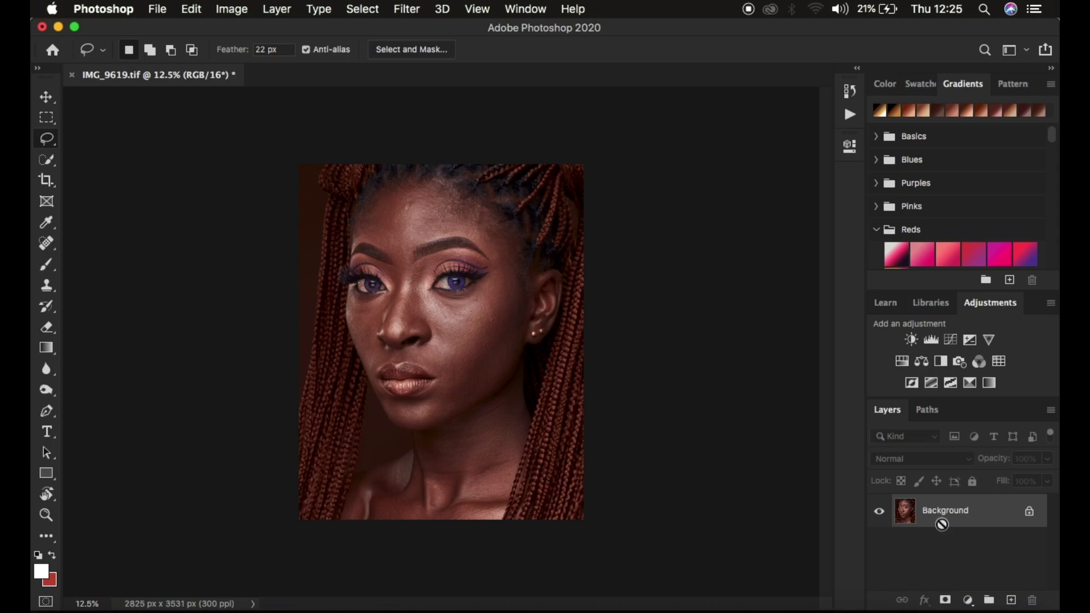
# Duplicate the portrait into 'low freq' and 'high freq' layers, hide high freq, select low freq.
pyautogui.press('super+j')
pyautogui.press('super+j')
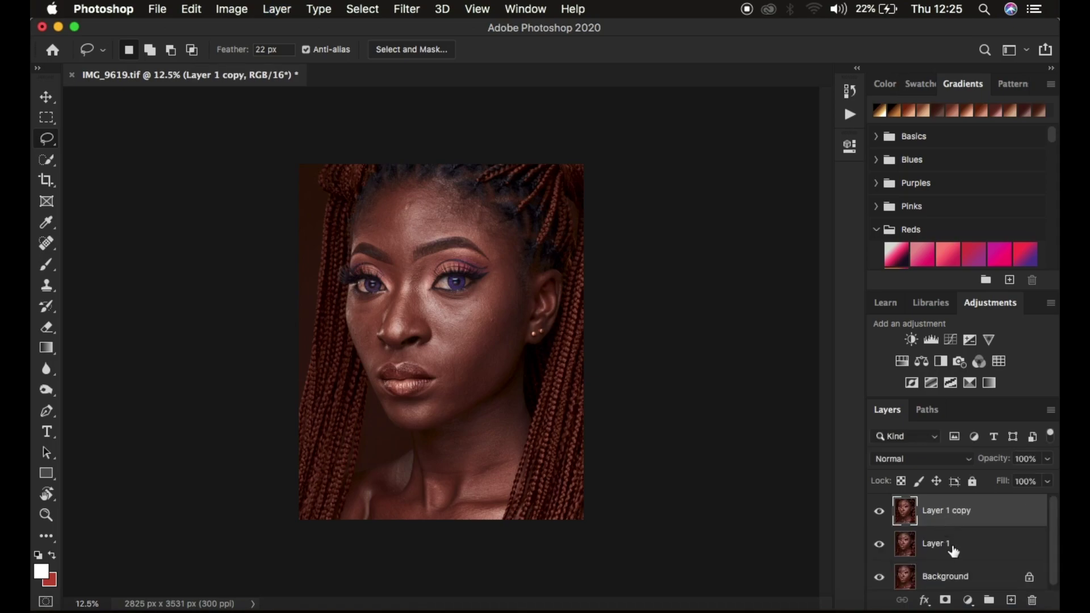
pyautogui.doubleClick(936, 544)
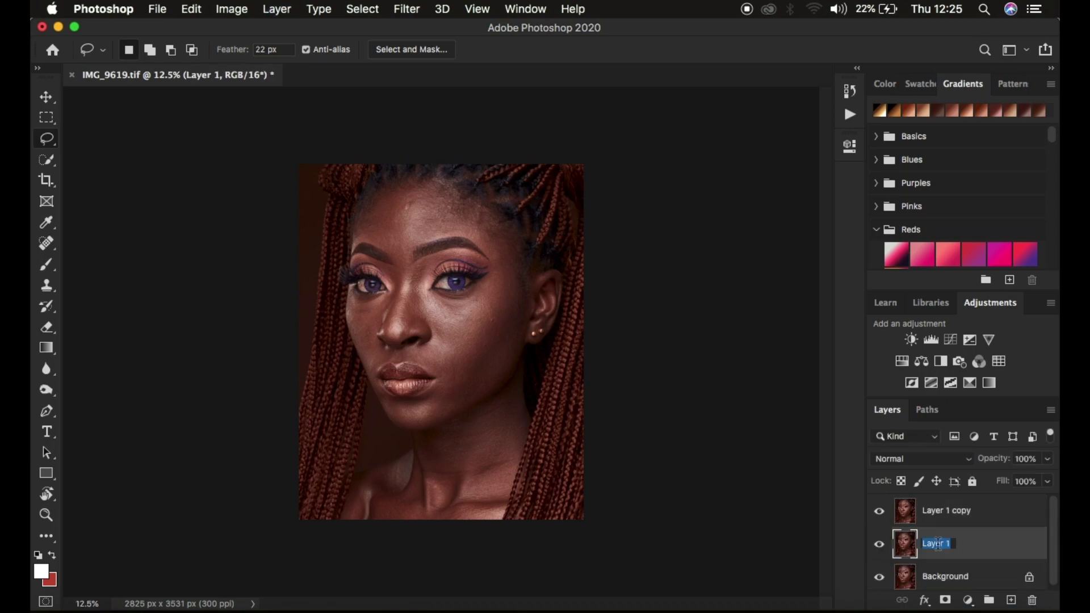
pyautogui.write('low freq')
pyautogui.press('Return')
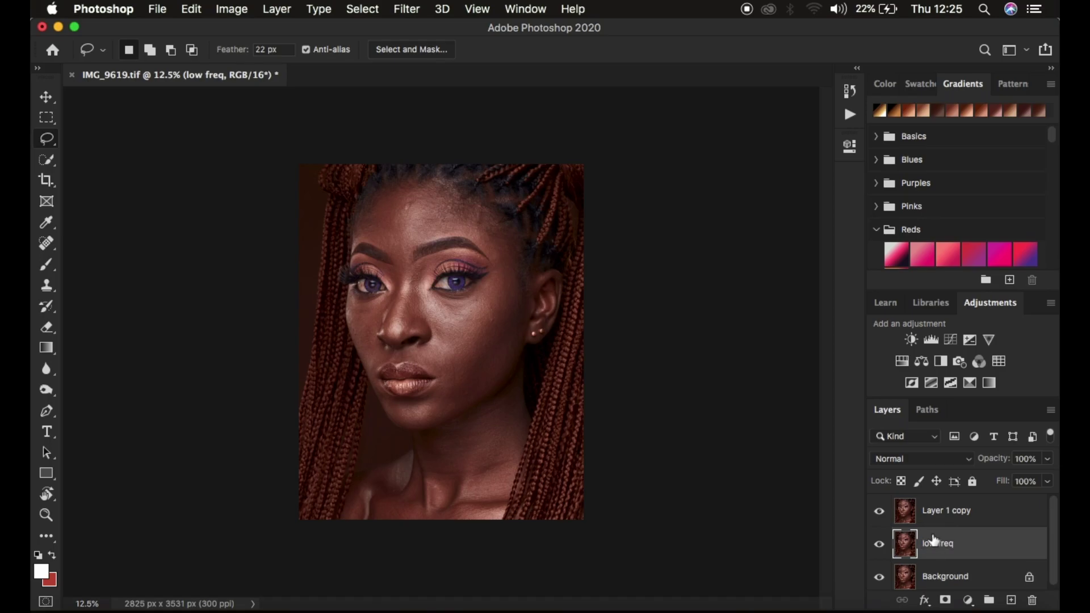
pyautogui.doubleClick(938, 510)
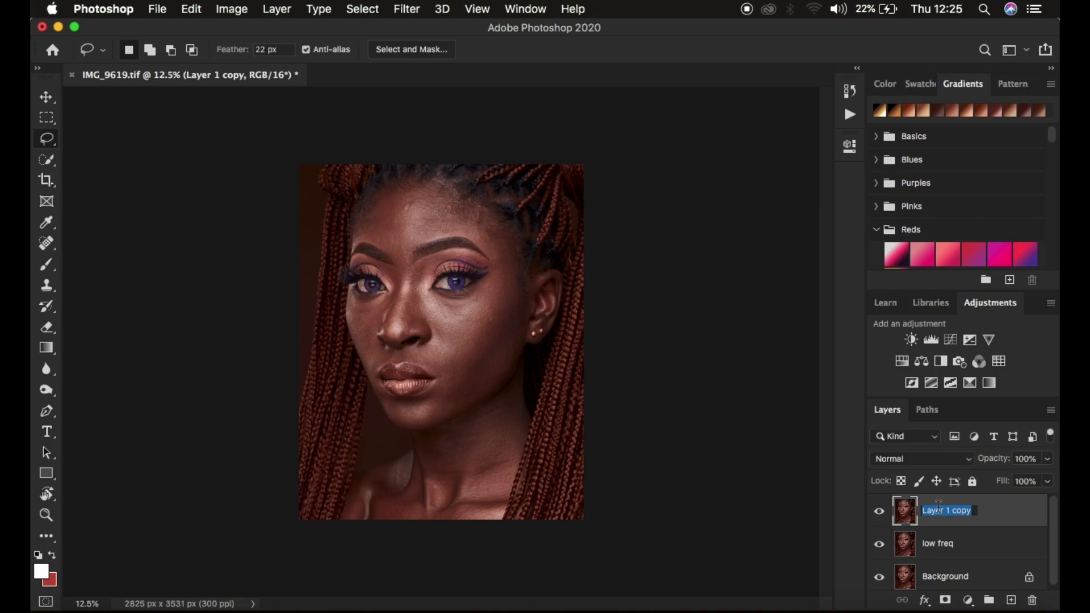
pyautogui.write('high freq')
pyautogui.press('Return')
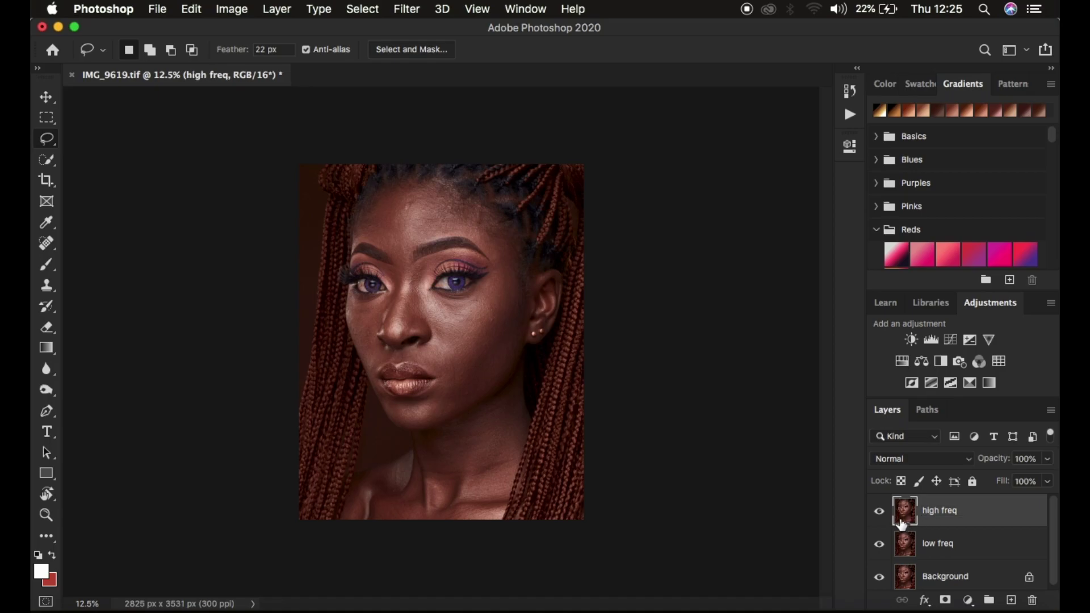
pyautogui.click(880, 511)
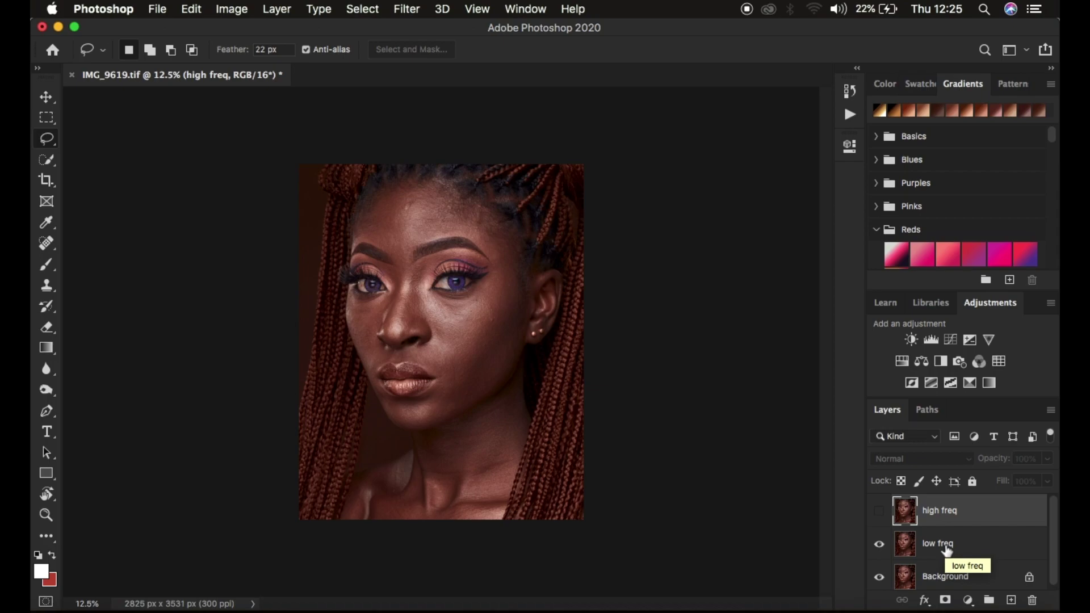
pyautogui.click(947, 549)
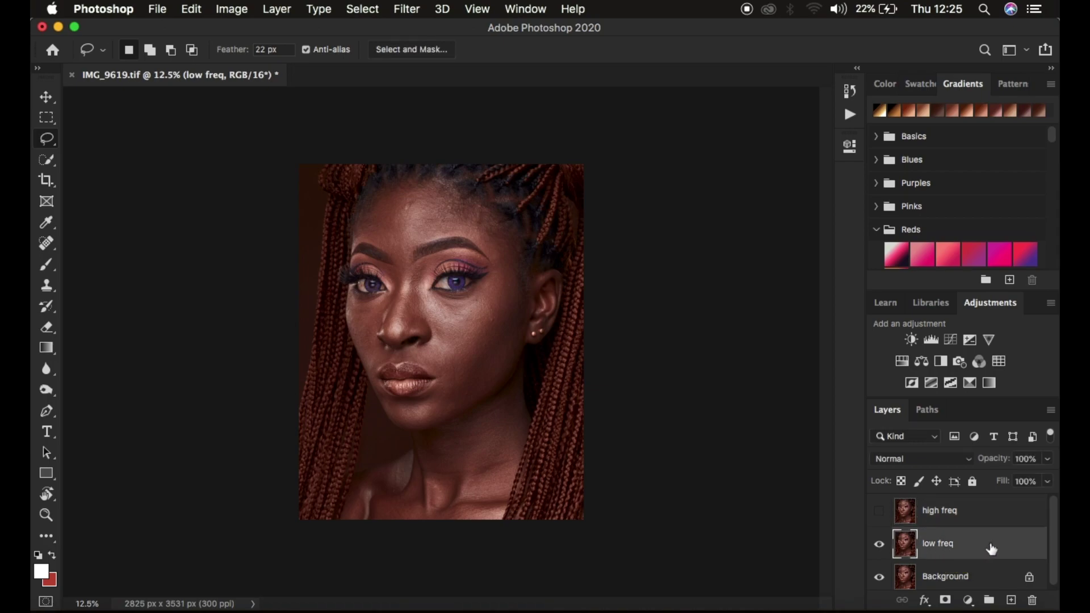
# Open Gaussian Blur on low freq and drop the radius to 0.1 pixels.
pyautogui.click(407, 9)
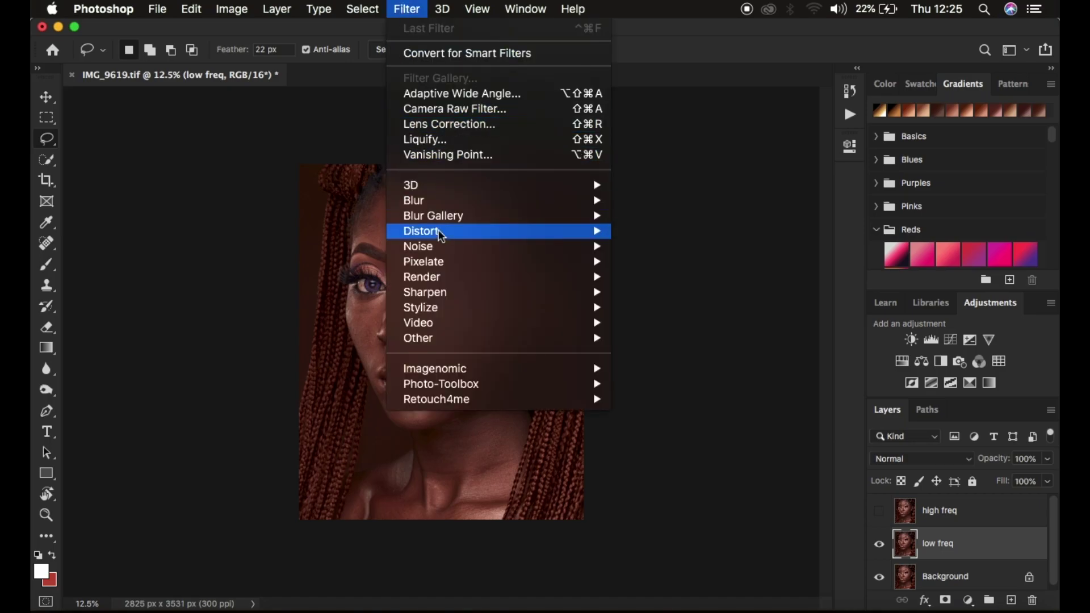
pyautogui.moveTo(443, 202)
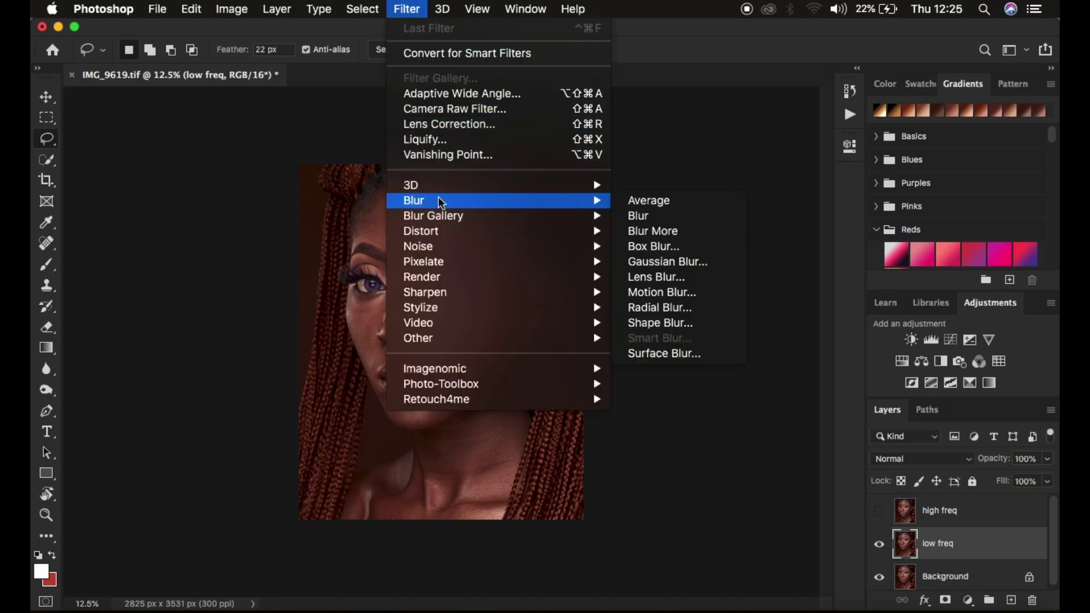
pyautogui.click(665, 264)
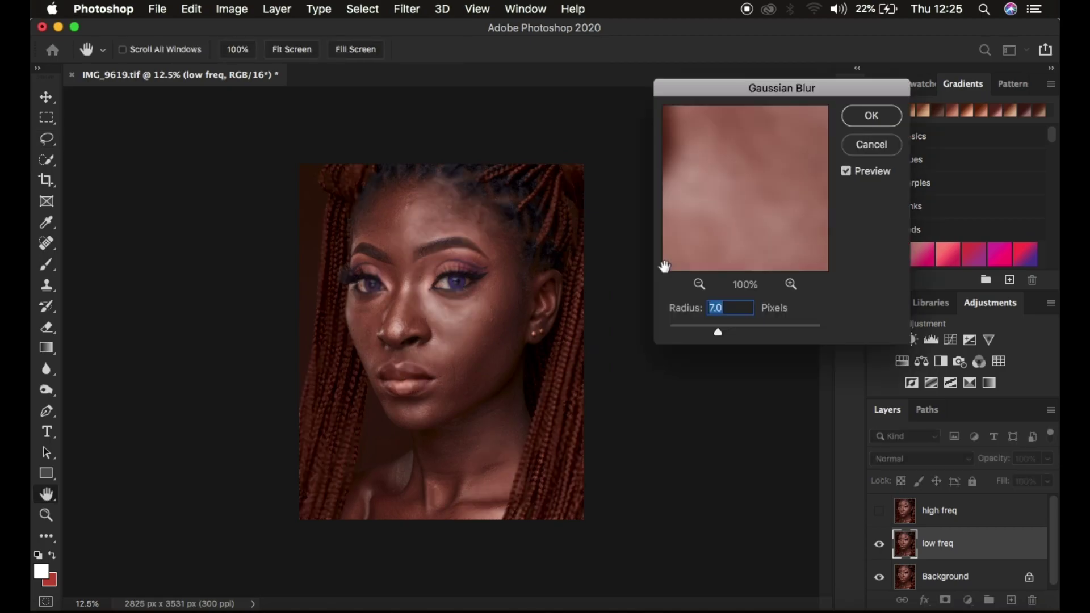
pyautogui.moveTo(720, 333); pyautogui.dragTo(626, 324)
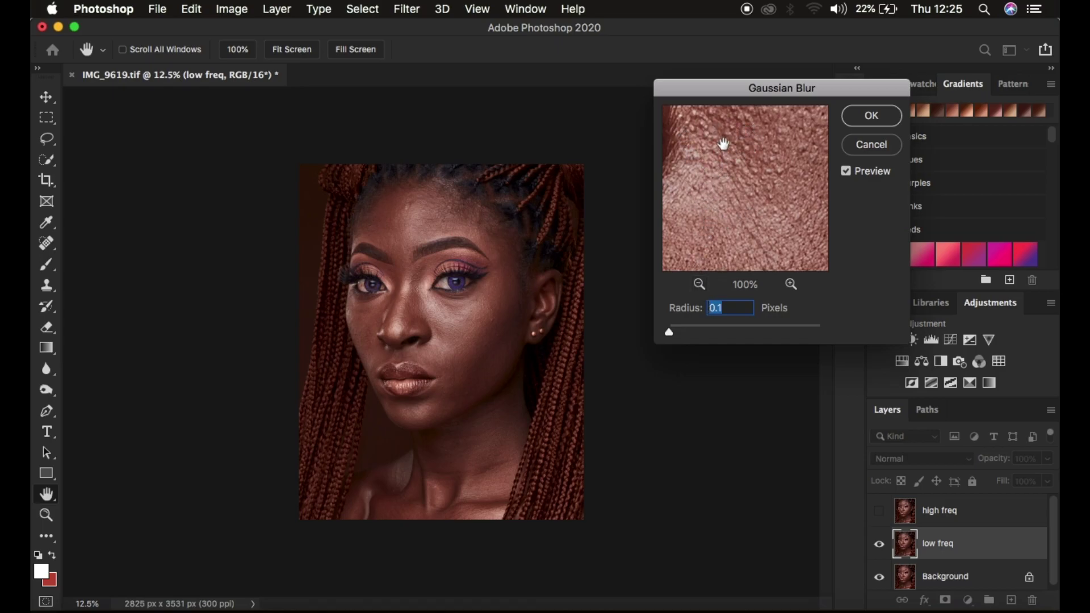
# Inspect eyes, lips and chin in the blur preview at 17–33%, then raise the radius.
pyautogui.click(699, 284)
pyautogui.click(699, 283)
pyautogui.moveTo(710, 151); pyautogui.dragTo(768, 224)
pyautogui.click(697, 285)
pyautogui.click(697, 285)
pyautogui.click(697, 284)
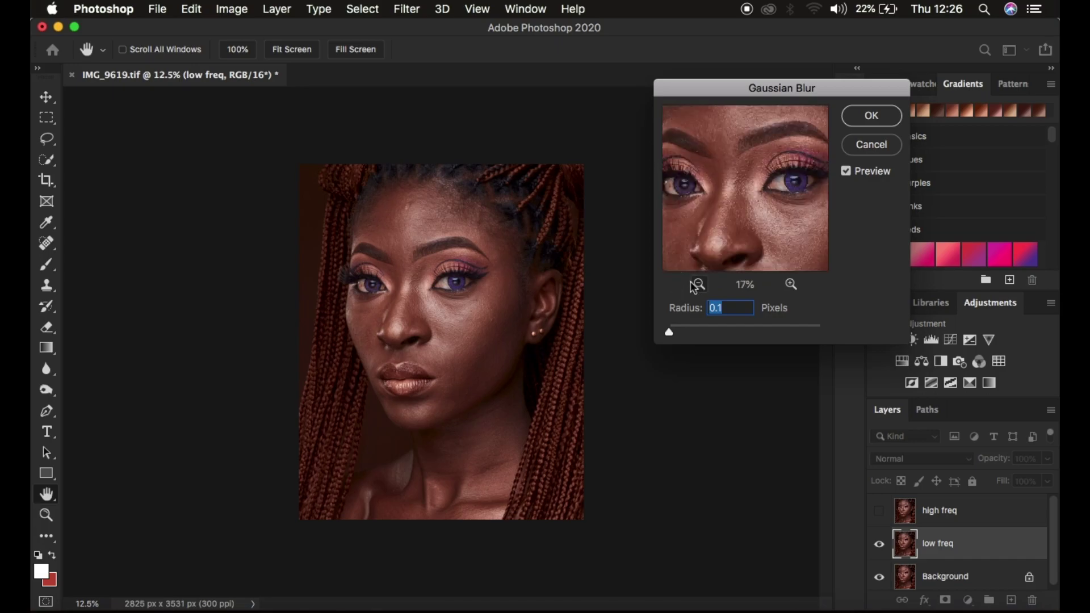
pyautogui.moveTo(725, 216); pyautogui.dragTo(738, 148)
pyautogui.moveTo(770, 218); pyautogui.dragTo(772, 196)
pyautogui.moveTo(778, 158); pyautogui.dragTo(749, 214)
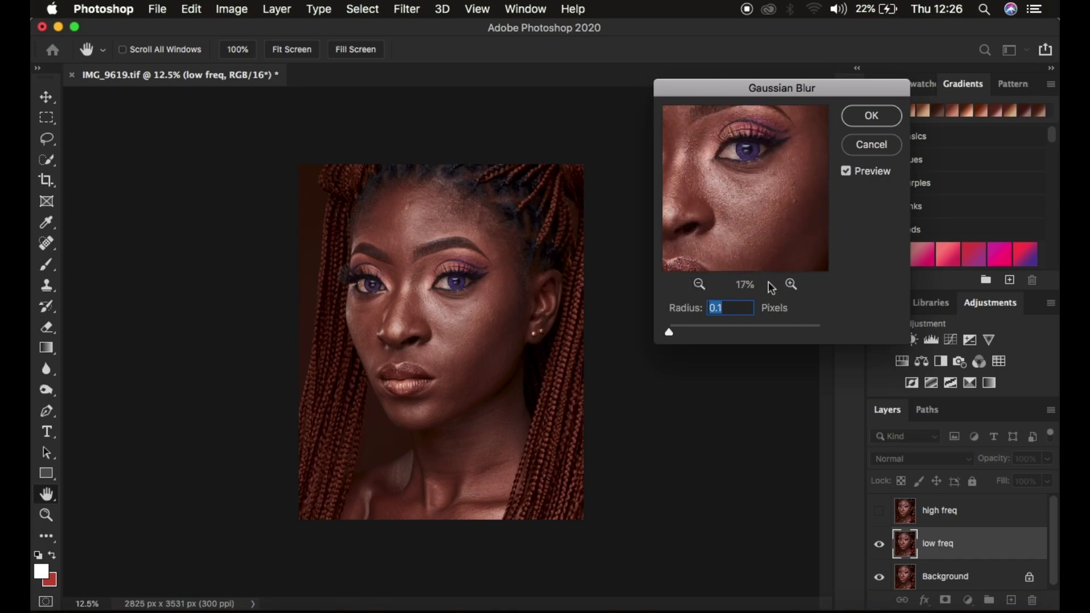
pyautogui.click(790, 284)
pyautogui.click(790, 285)
pyautogui.moveTo(744, 219); pyautogui.dragTo(810, 246)
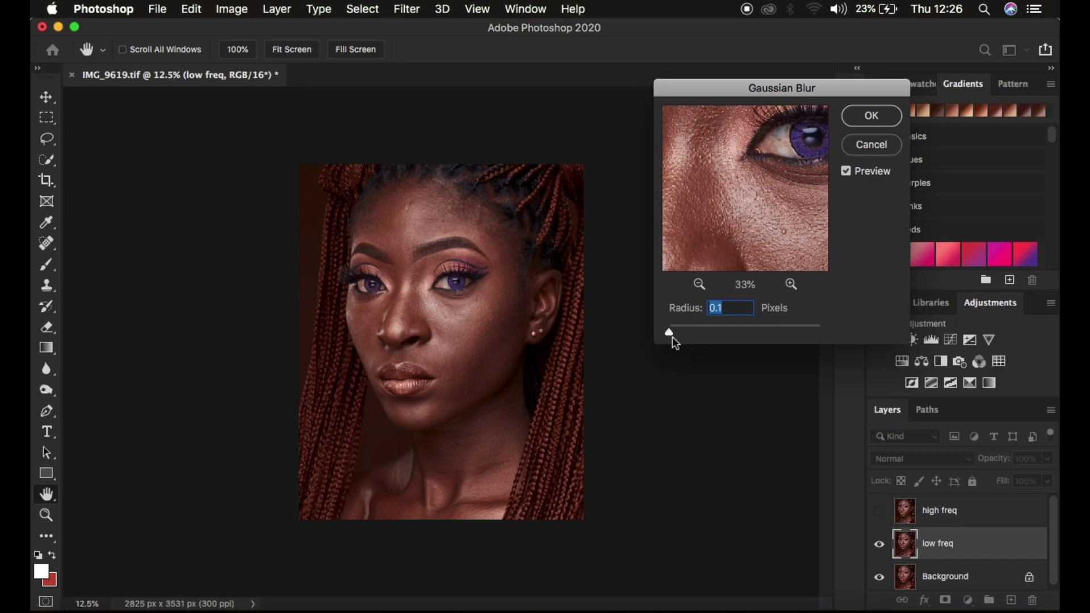
pyautogui.moveTo(669, 332); pyautogui.dragTo(694, 332)
# Apply a 7.0-pixel Gaussian Blur to low freq, then select the high freq layer.
pyautogui.moveTo(696, 332); pyautogui.dragTo(719, 336)
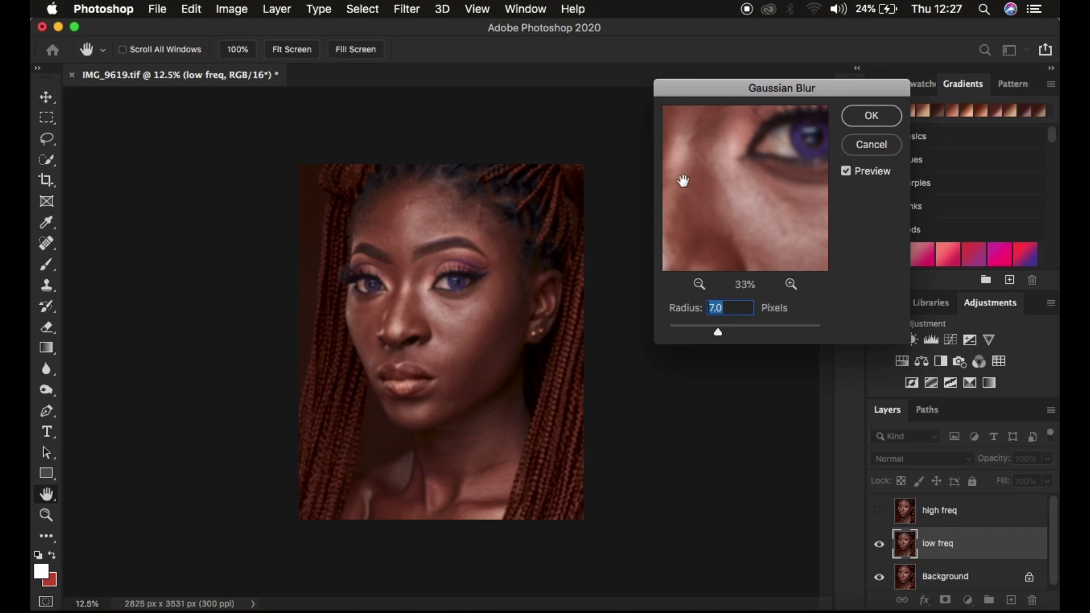
pyautogui.click(872, 120)
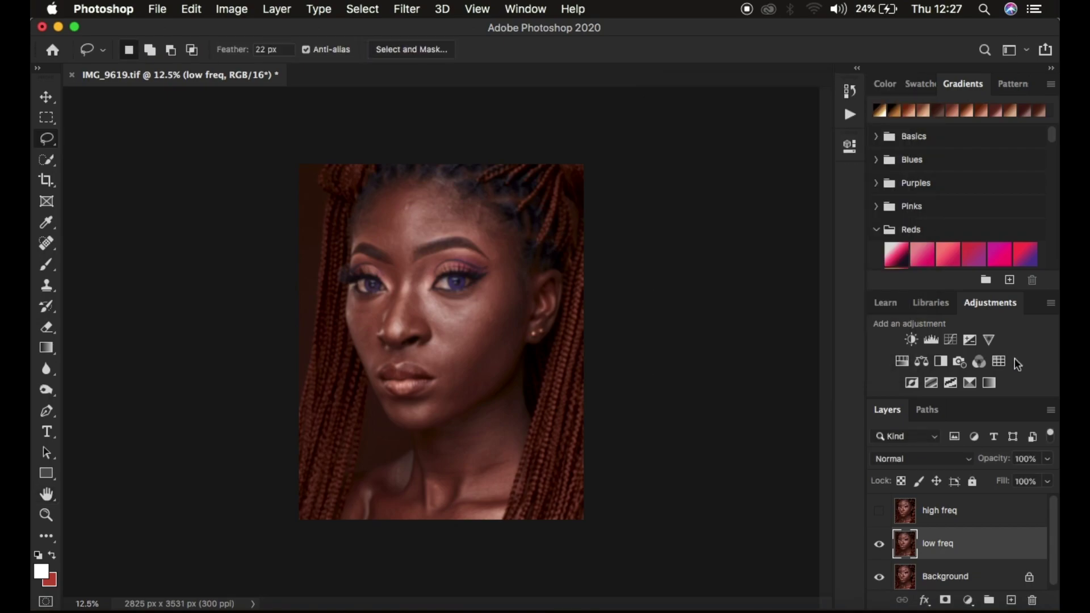
pyautogui.click(972, 523)
# Show high freq again and start Apply Image with low freq as the source layer.
pyautogui.click(879, 512)
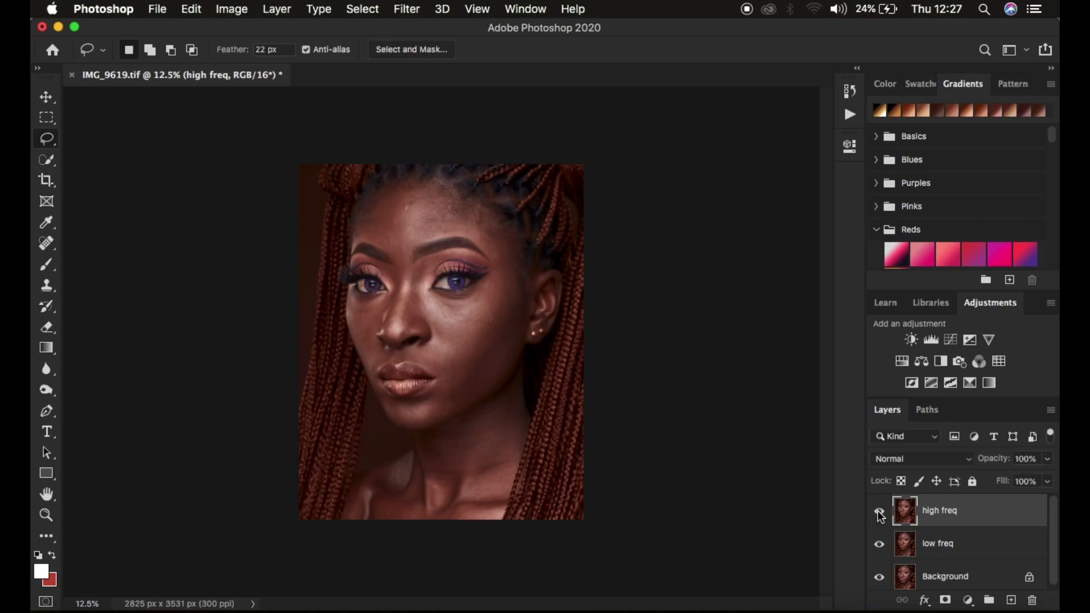
pyautogui.click(231, 9)
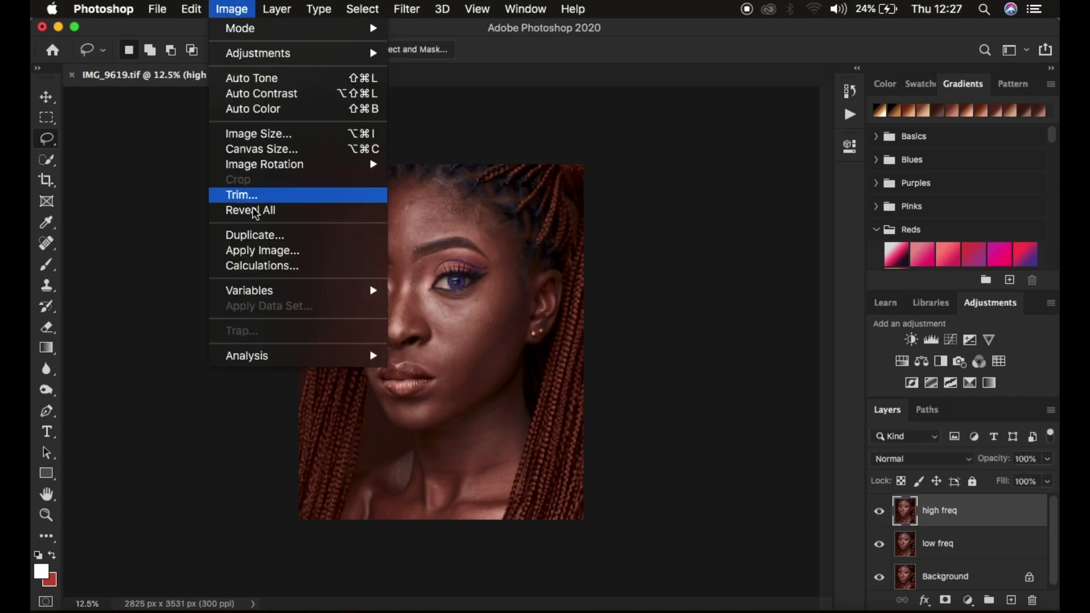
pyautogui.click(264, 260)
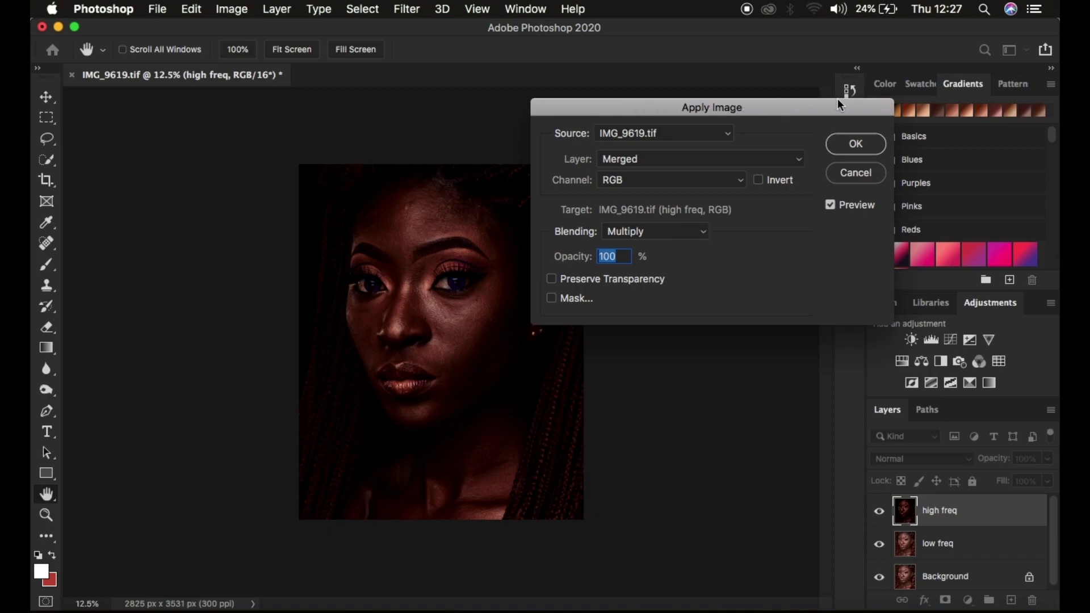
pyautogui.click(649, 160)
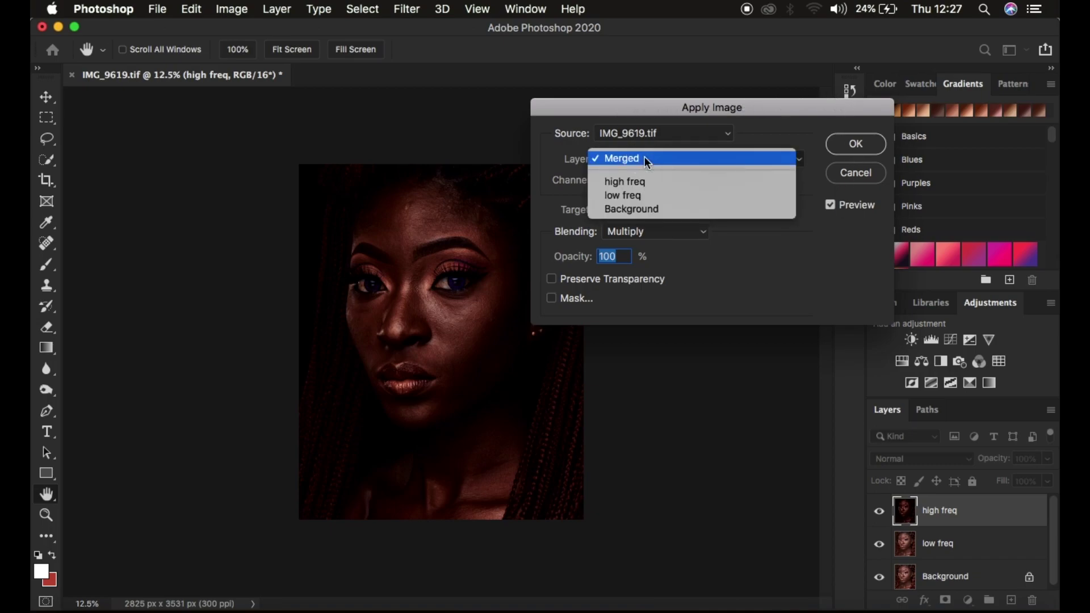
pyautogui.click(649, 114)
pyautogui.click(630, 161)
pyautogui.click(628, 195)
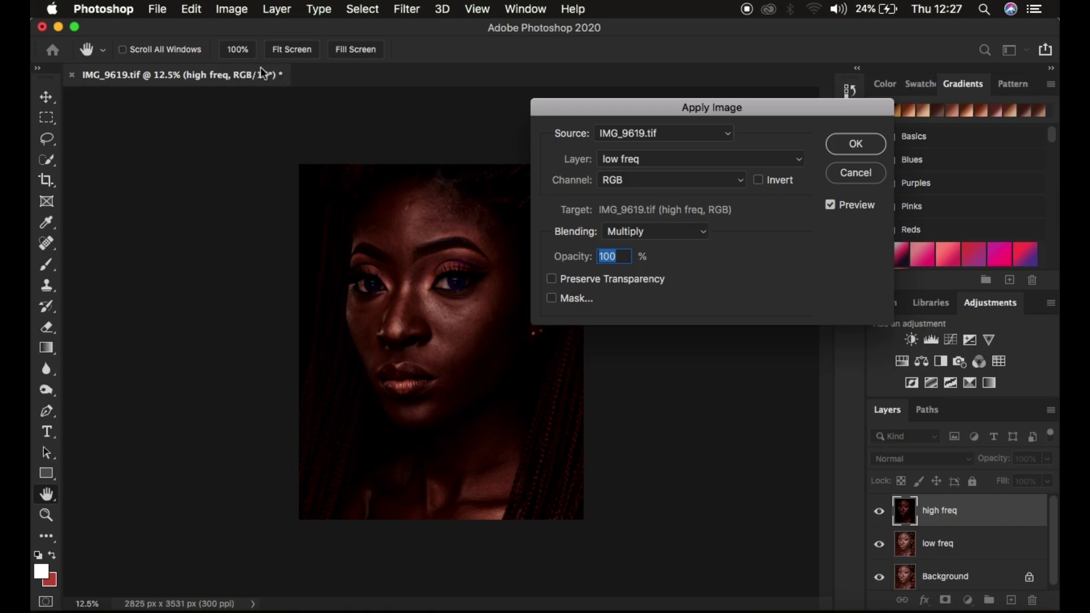
# Apply inverted low freq to high freq with Add blending, Scale 2, Offset 0.
pyautogui.click(636, 232)
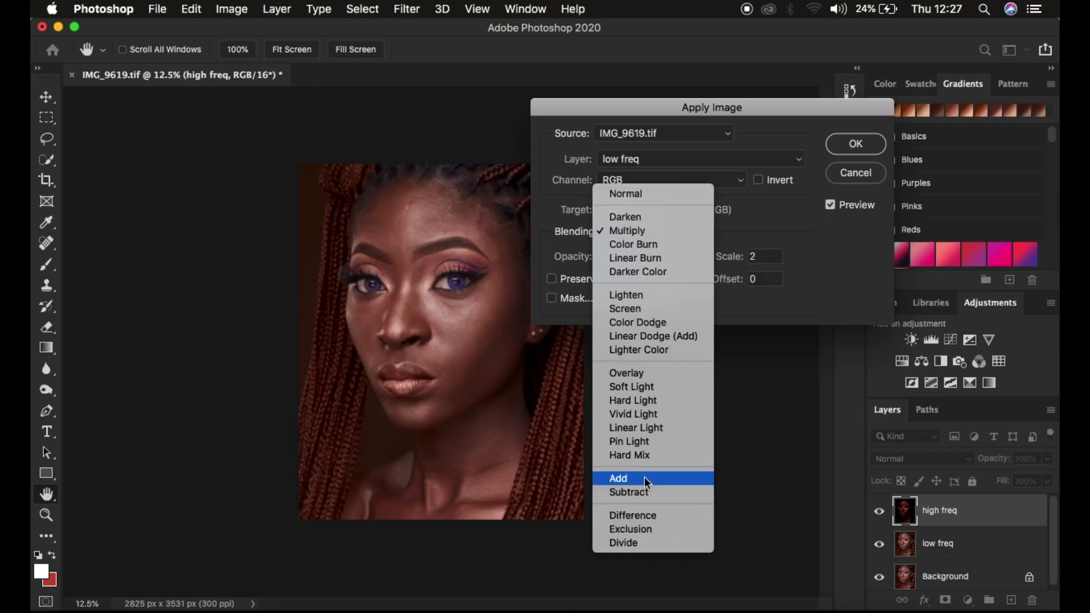
pyautogui.click(644, 478)
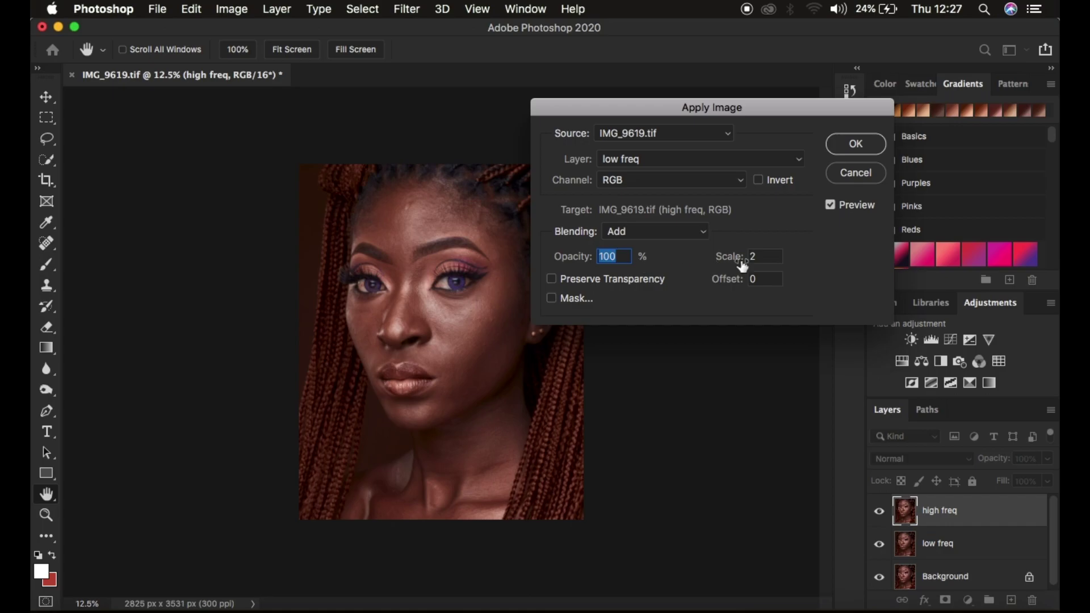
pyautogui.click(760, 182)
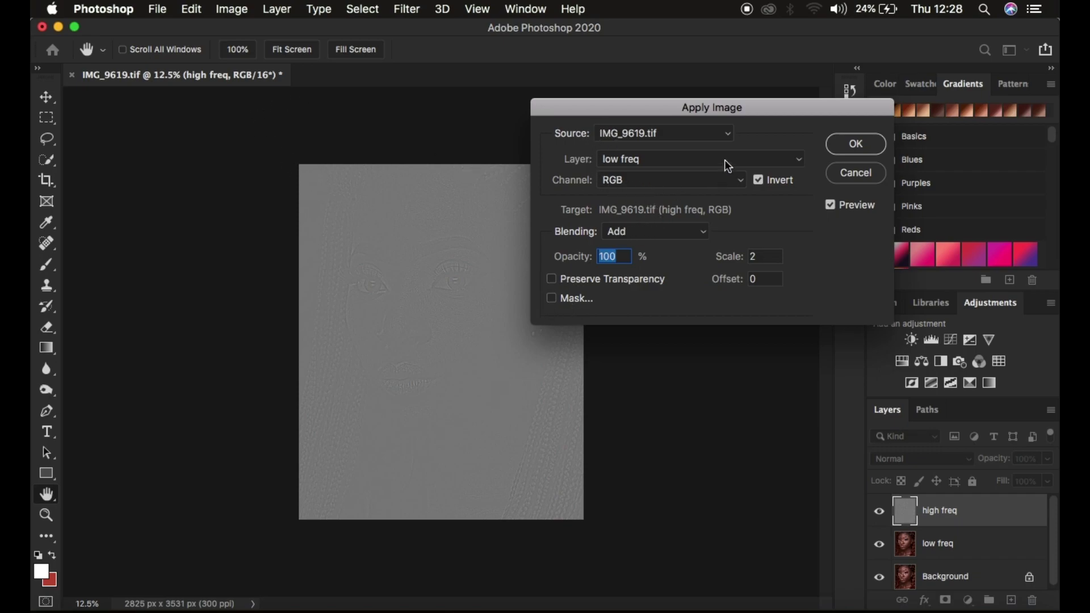
pyautogui.click(759, 181)
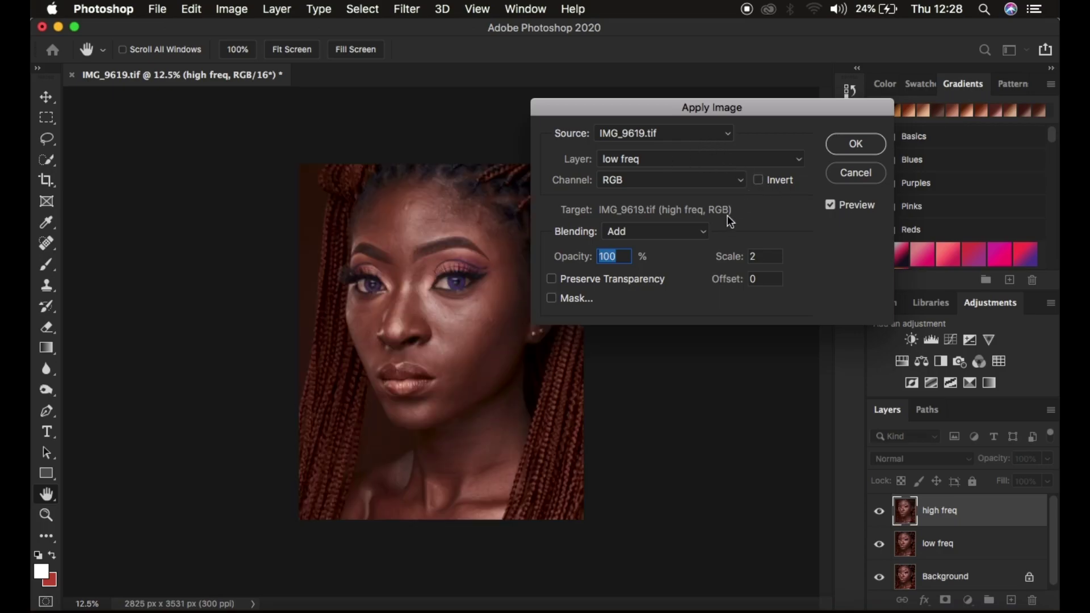
pyautogui.click(669, 232)
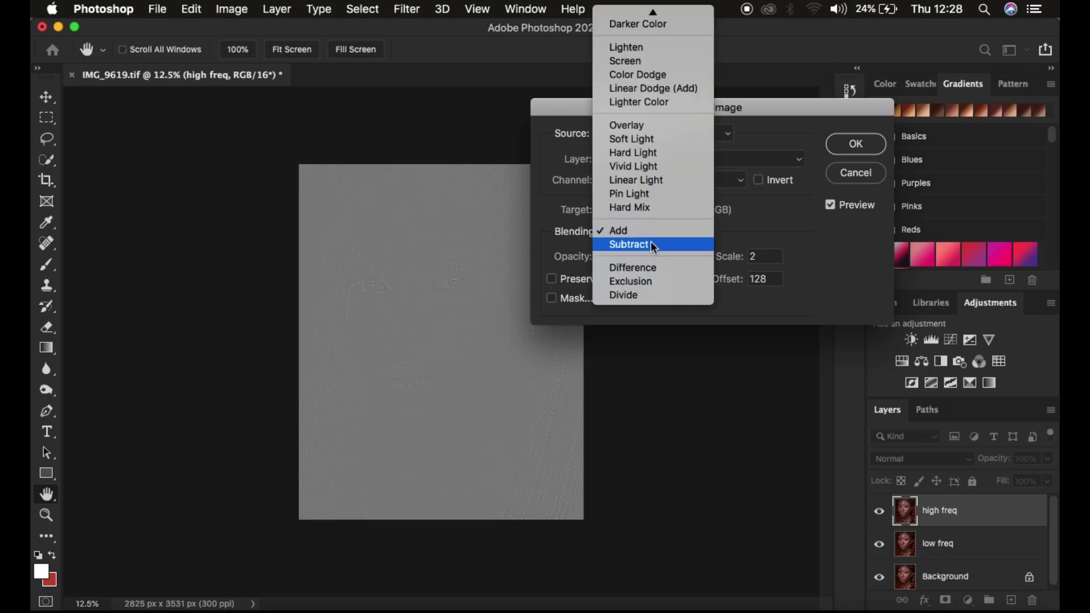
pyautogui.click(653, 244)
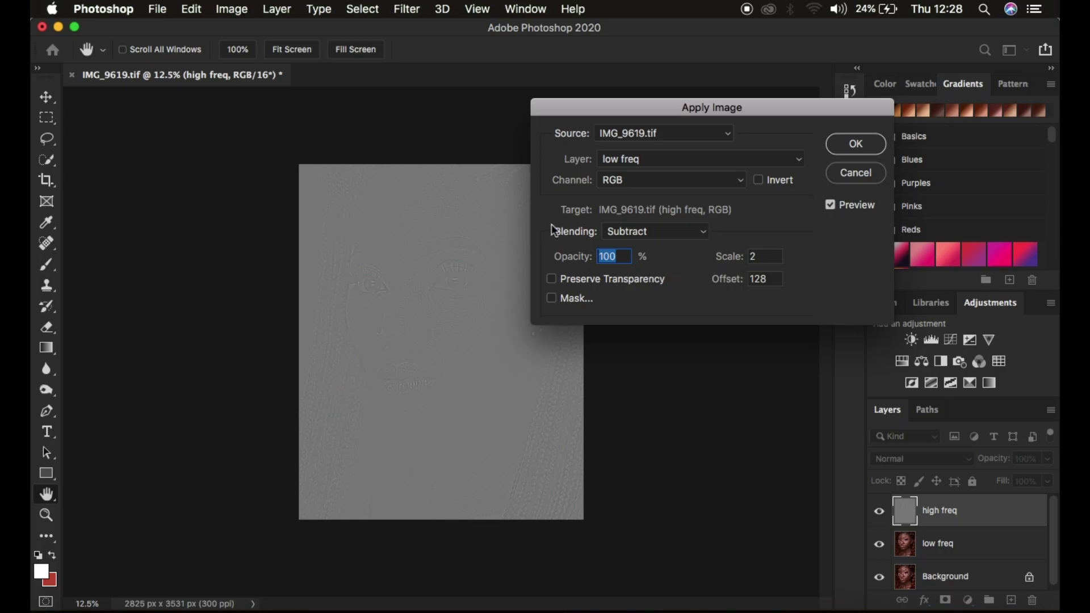
pyautogui.click(635, 230)
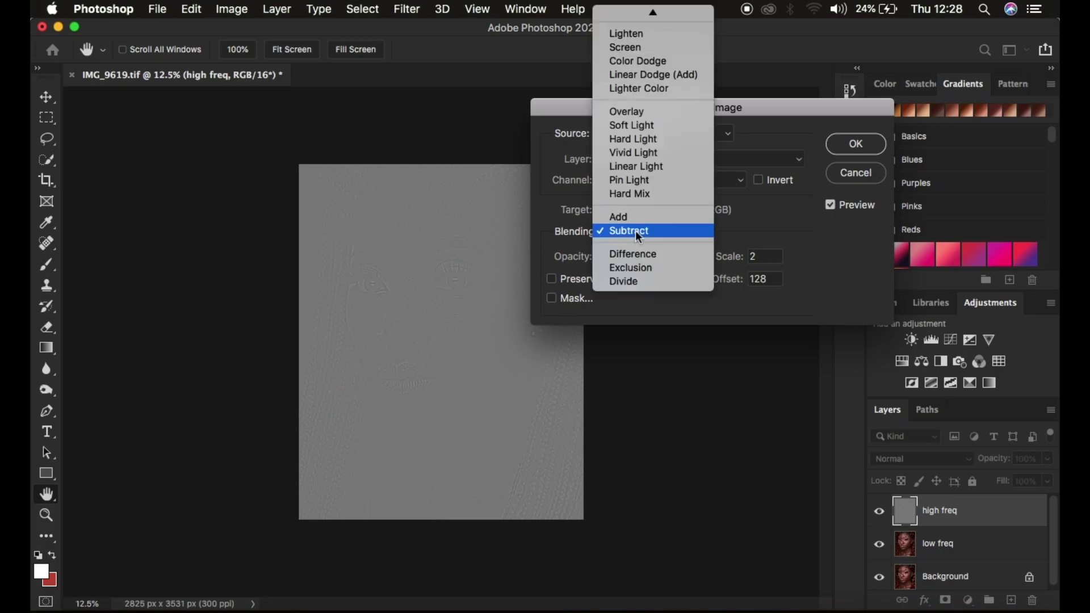
pyautogui.click(632, 217)
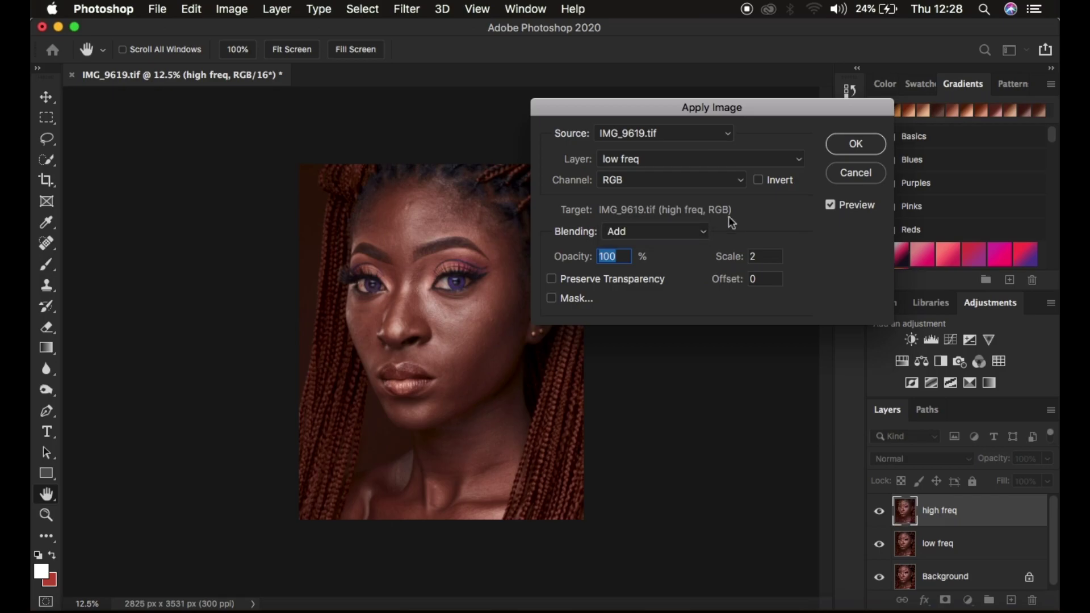
pyautogui.click(759, 180)
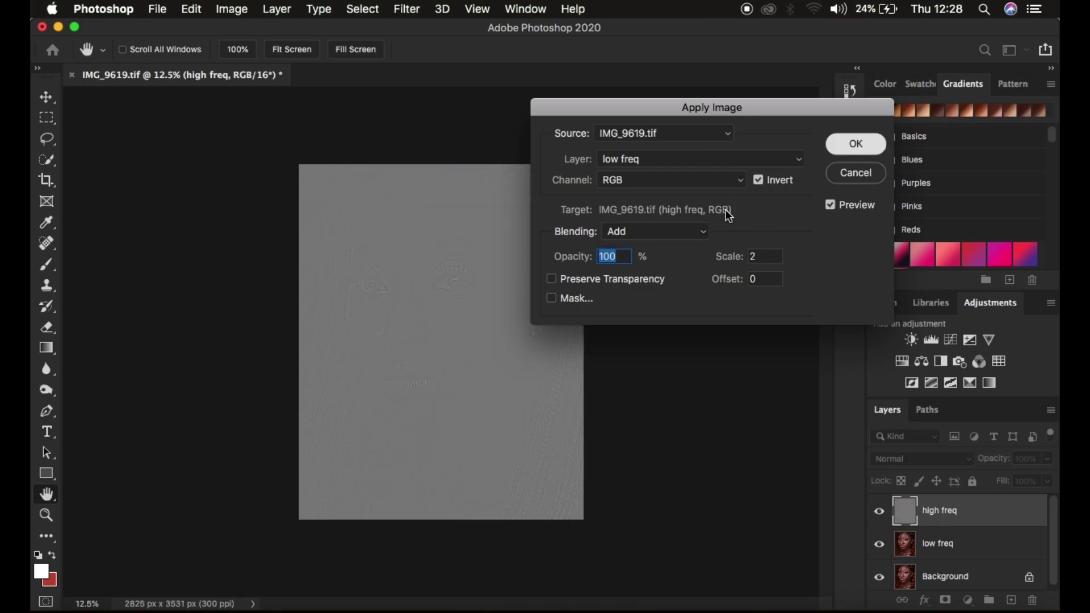
pyautogui.press('Return')
pyautogui.press('l')
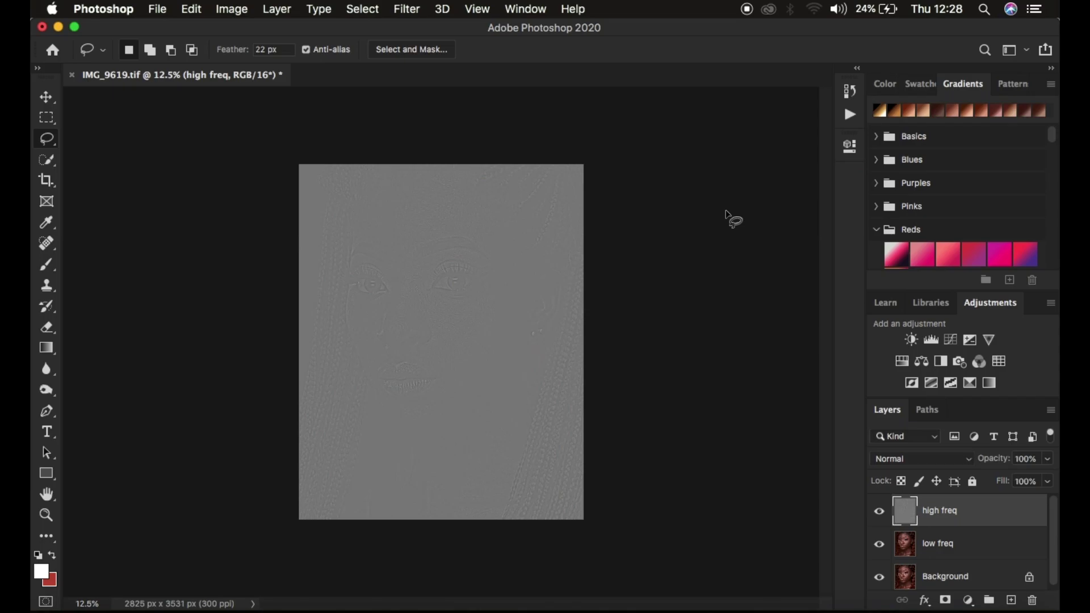
# Set high freq to Linear Light and group it with low freq into Group 1.
pyautogui.click(915, 461)
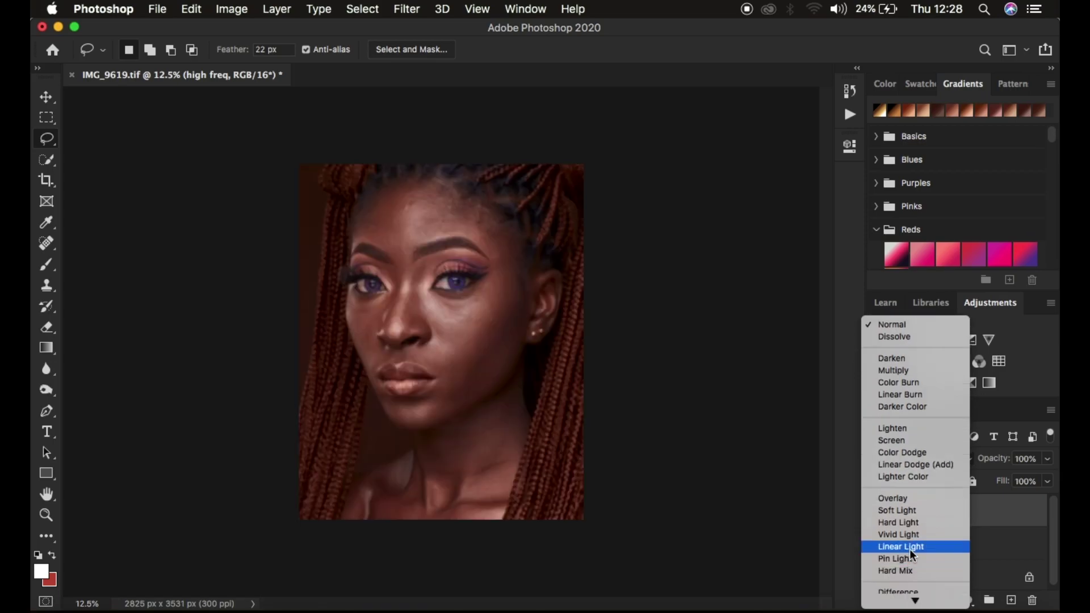
pyautogui.click(911, 548)
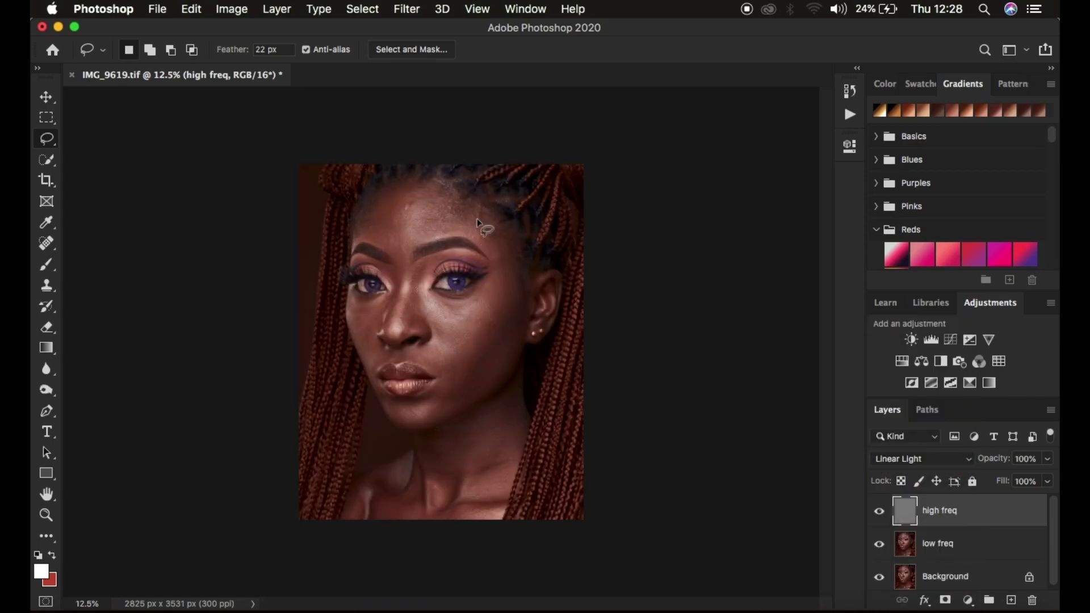
pyautogui.keyDown('shift'); pyautogui.click(1007, 549); pyautogui.keyUp('shift')
pyautogui.press('super+g')
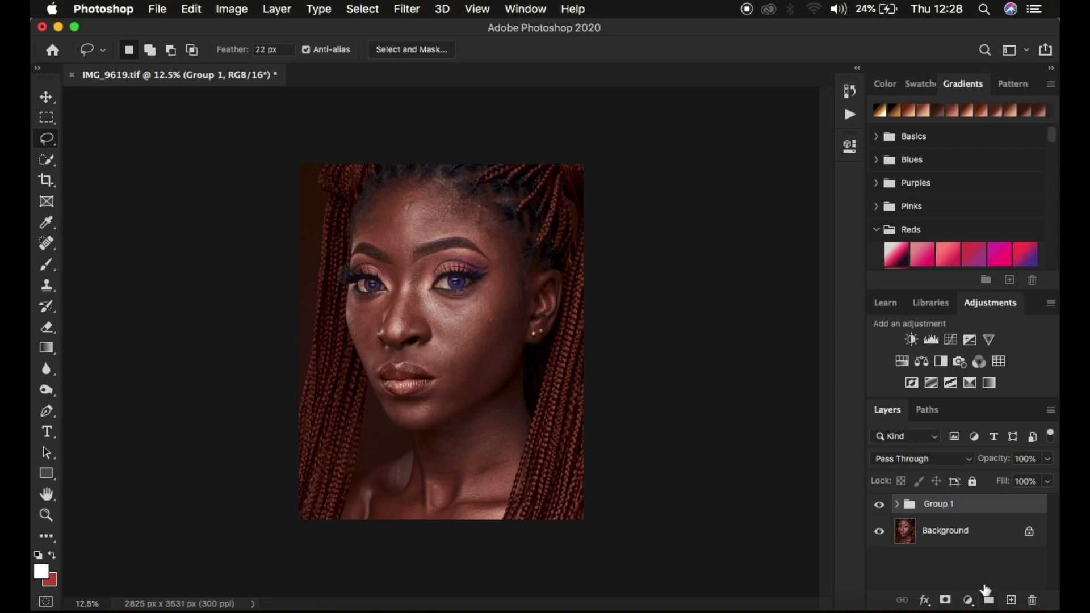
# Rename Group 1 to 'fs', expand it, and select the high freq layer.
pyautogui.doubleClick(937, 503)
pyautogui.write('fs')
pyautogui.press('Return')
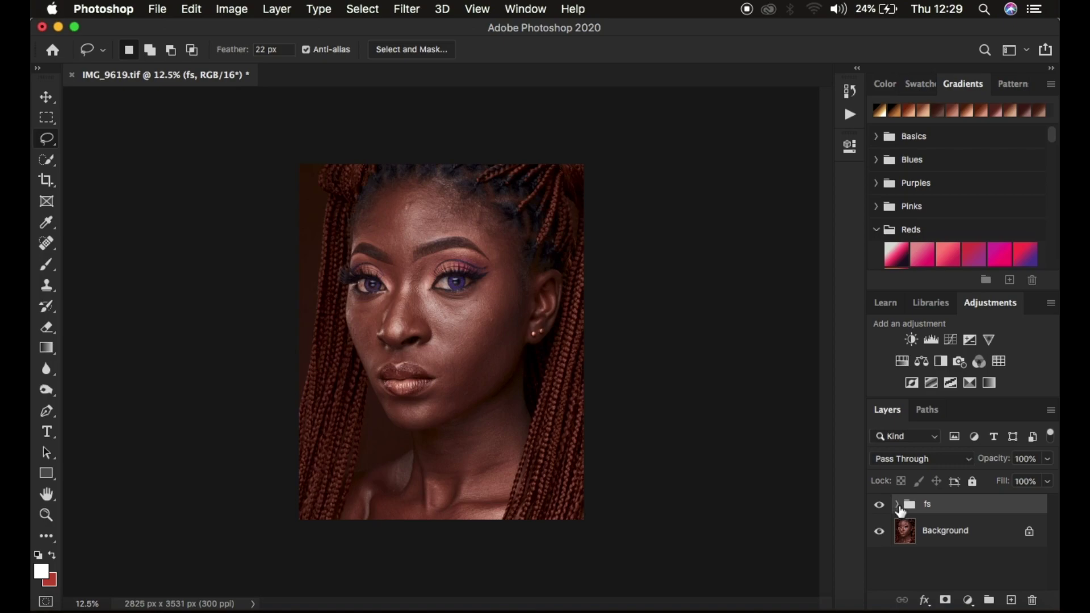
pyautogui.click(897, 504)
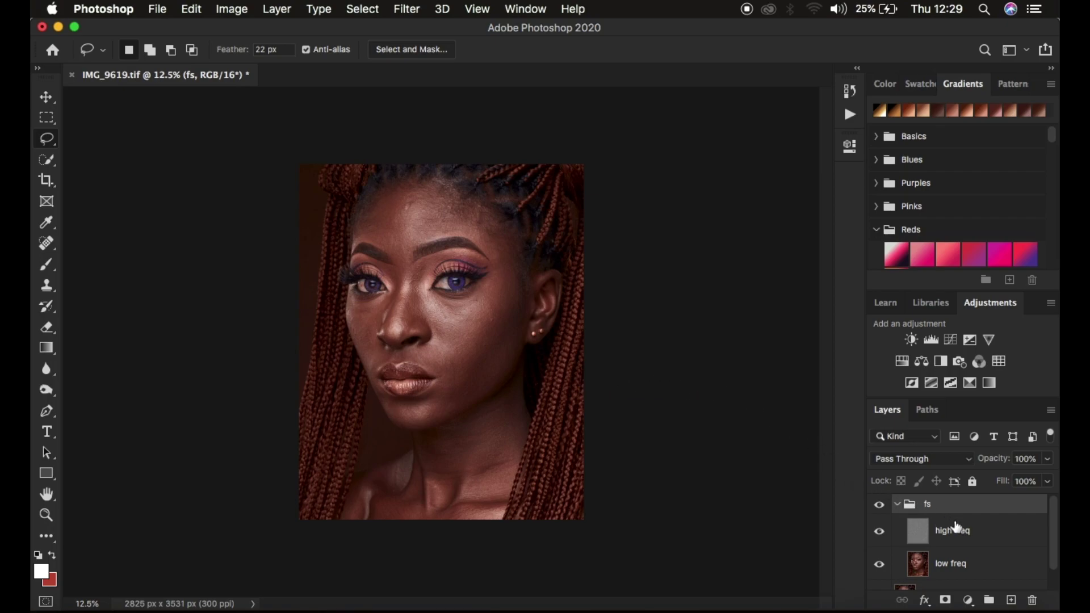
pyautogui.click(960, 533)
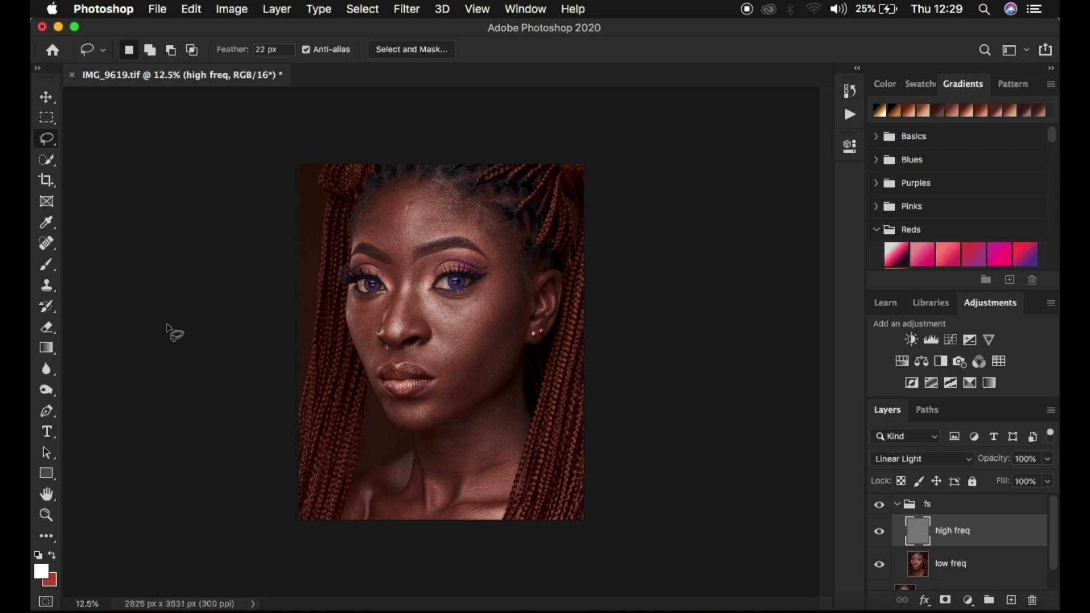
# Switch to the Mixer Brush with a soft 125 px tip and clean the brush's paint load.
pyautogui.click(46, 267)
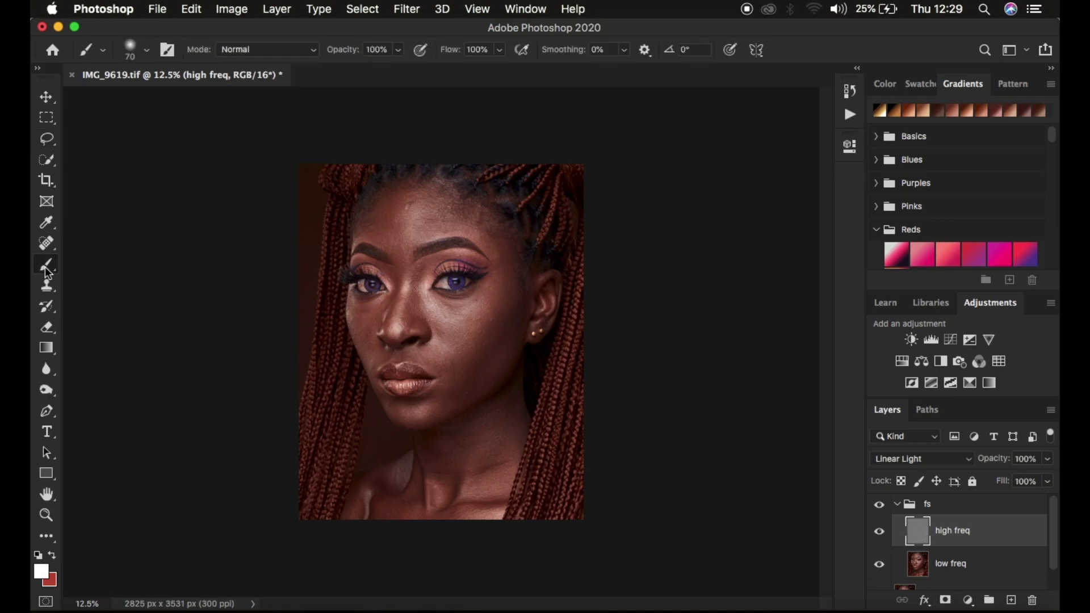
pyautogui.rightClick(46, 267)
pyautogui.click(120, 310)
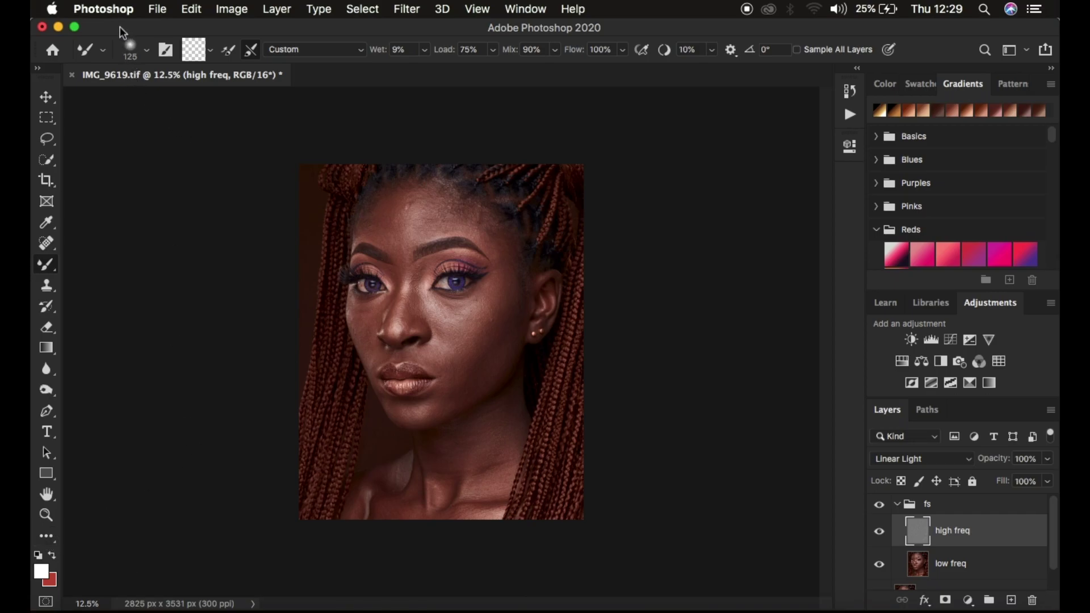
pyautogui.click(146, 56)
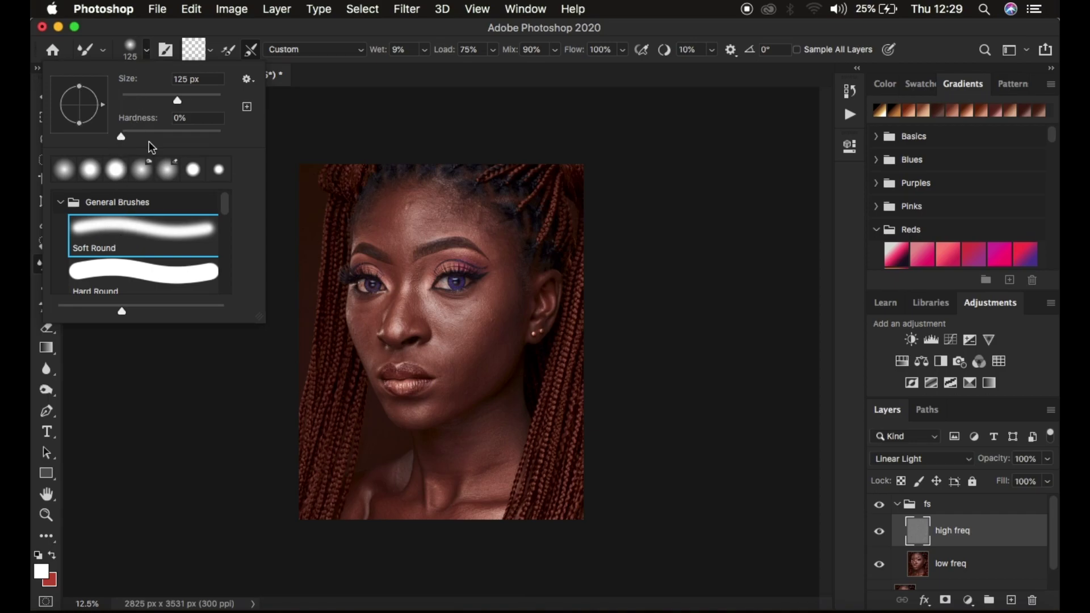
pyautogui.click(146, 50)
pyautogui.click(212, 51)
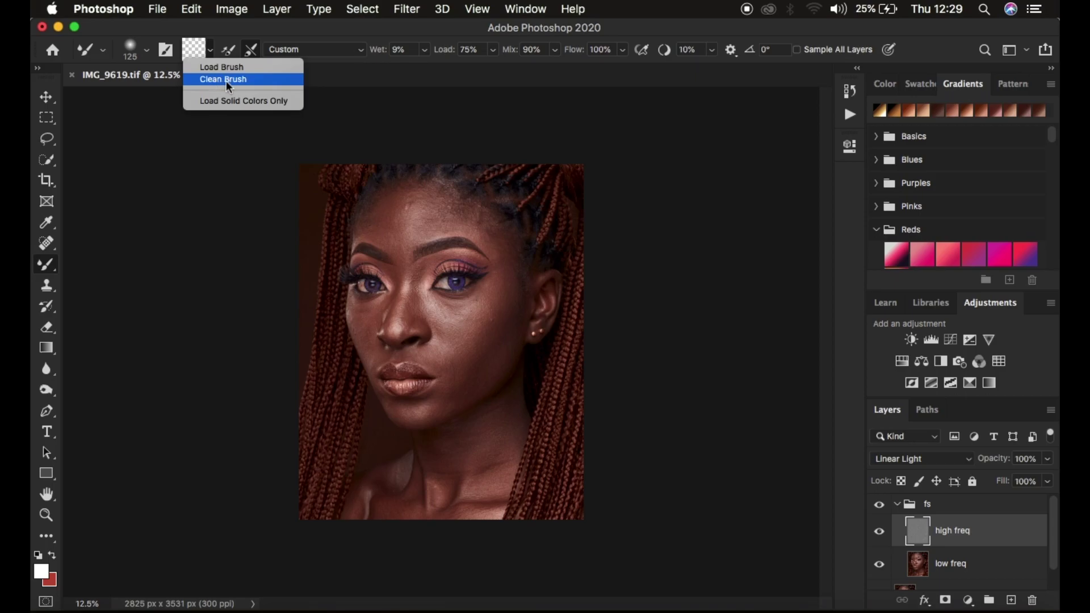
pyautogui.click(237, 26)
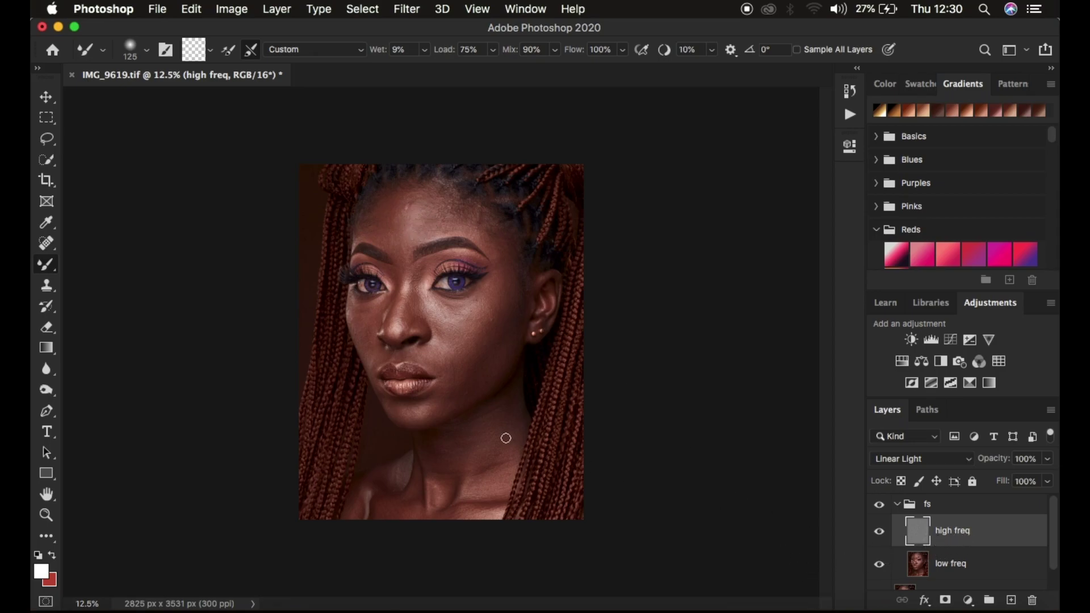
# Zoom in, enlarge the Mixer Brush to 400 px, and smooth the right cheek below the eye.
pyautogui.press('super+plus')
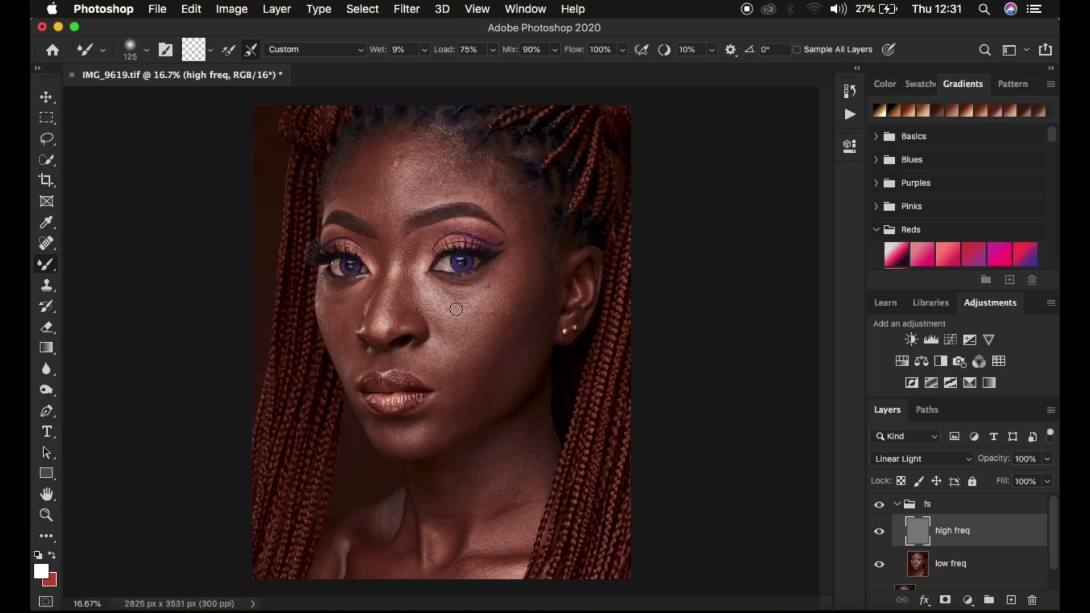
pyautogui.press(']')
pyautogui.press(']')
pyautogui.press(']')
pyautogui.press(']')
pyautogui.press(']')
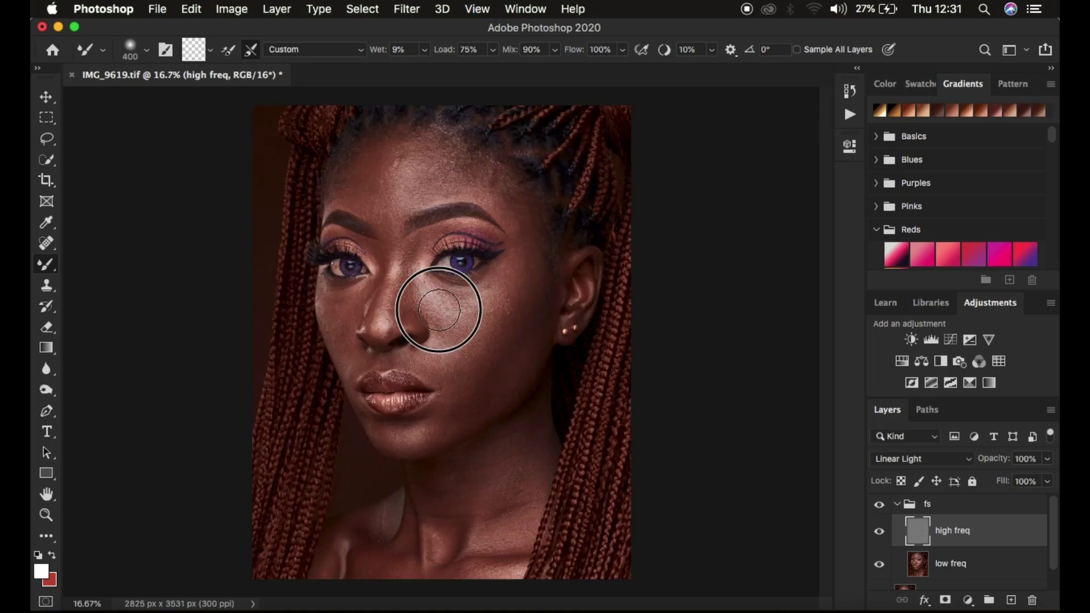
pyautogui.moveTo(447, 326)
pyautogui.mouseDown()
pyautogui.moveTo(457, 335)
pyautogui.moveTo(479, 297)
pyautogui.moveTo(479, 316)
pyautogui.moveTo(462, 309)
pyautogui.moveTo(479, 302)
pyautogui.moveTo(471, 328)
pyautogui.moveTo(462, 316)
pyautogui.mouseUp()
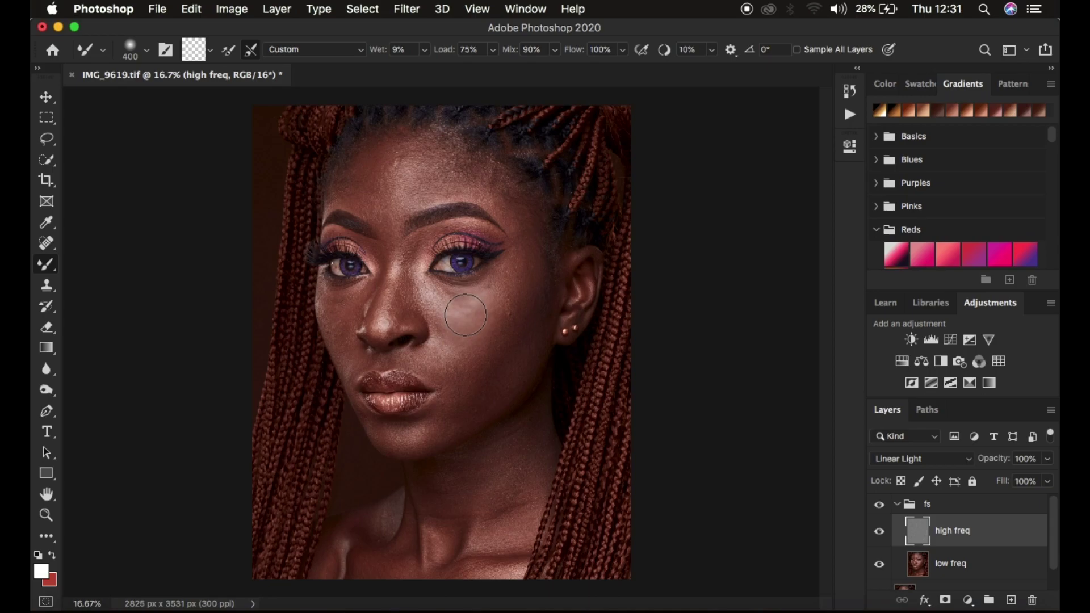
pyautogui.moveTo(465, 315); pyautogui.dragTo(448, 298)
pyautogui.moveTo(500, 309)
pyautogui.mouseDown()
pyautogui.moveTo(463, 321)
pyautogui.moveTo(457, 304)
pyautogui.moveTo(484, 296)
pyautogui.moveTo(472, 334)
pyautogui.moveTo(475, 299)
pyautogui.moveTo(492, 310)
pyautogui.moveTo(454, 335)
pyautogui.moveTo(471, 295)
pyautogui.moveTo(497, 312)
pyautogui.moveTo(453, 336)
pyautogui.moveTo(478, 298)
pyautogui.moveTo(457, 331)
pyautogui.moveTo(514, 349)
pyautogui.mouseUp()
# Undo the last cheek stroke, select low freq, and turn on Sample All Layers.
pyautogui.press('super+z')
pyautogui.click(970, 575)
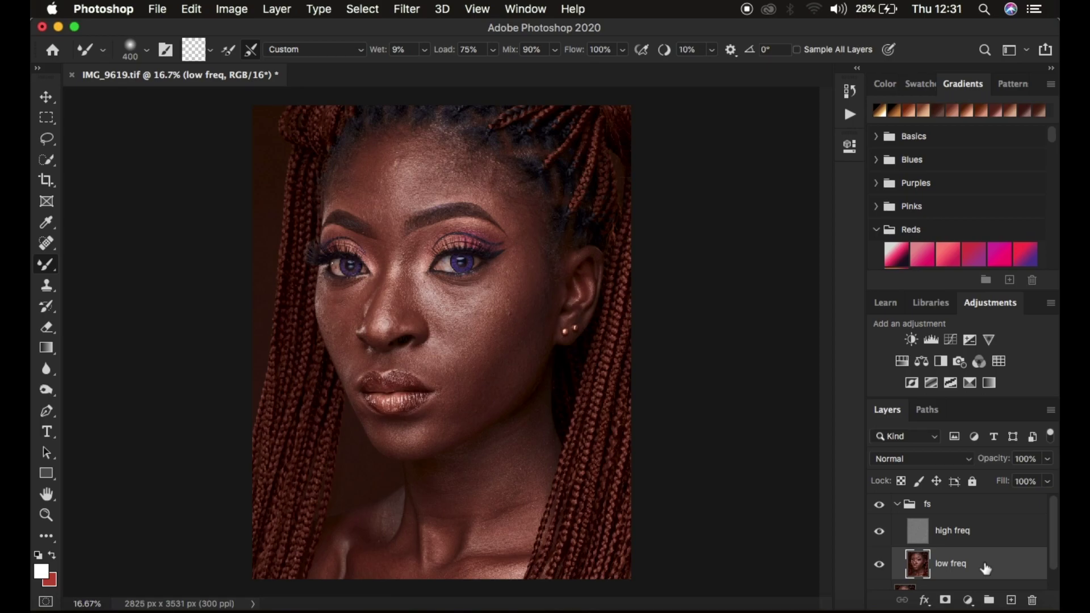
pyautogui.click(797, 51)
pyautogui.moveTo(481, 320)
pyautogui.mouseDown()
pyautogui.moveTo(502, 320)
pyautogui.moveTo(490, 320)
pyautogui.mouseUp()
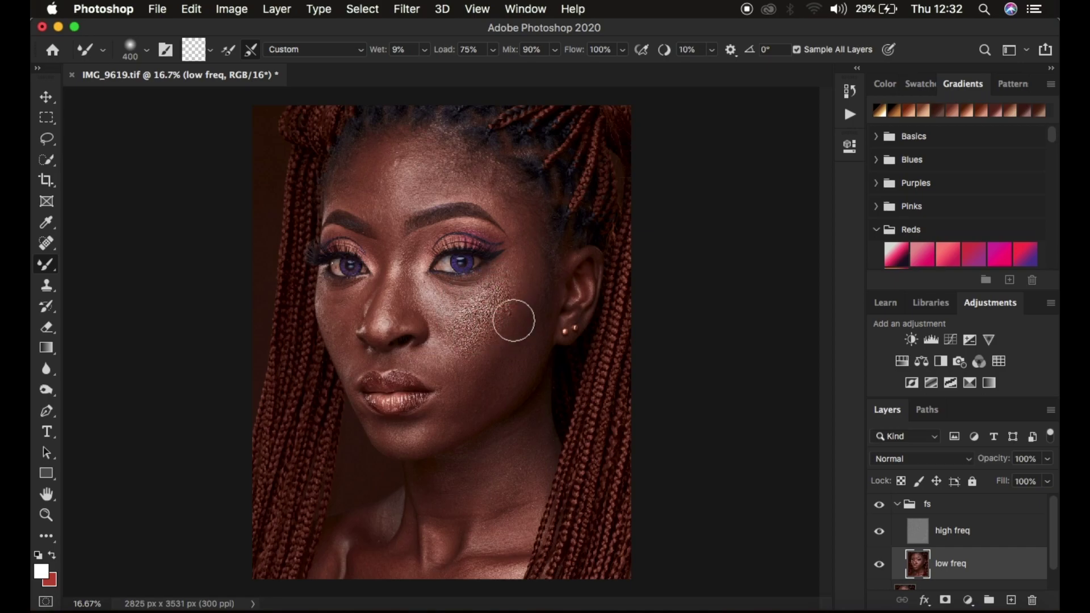
pyautogui.press('super+z')
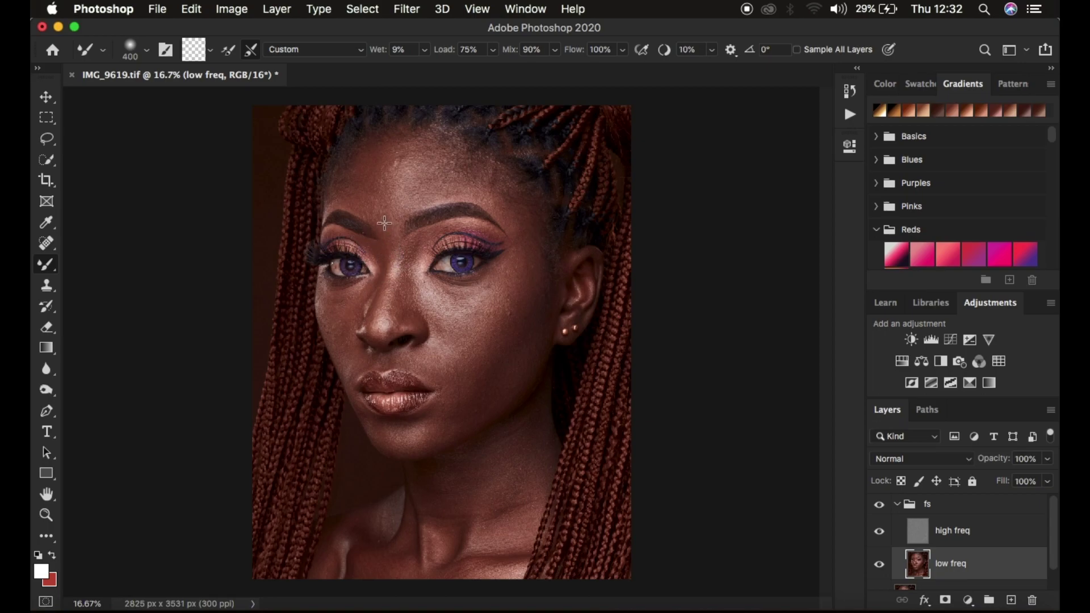
pyautogui.press('[')
# Resize the Mixer Brush to 500 px with the bracket keys.
pyautogui.press(']')
pyautogui.press(']')
pyautogui.press(']')
pyautogui.press(']')
pyautogui.press('[')
pyautogui.press('[')
pyautogui.press('[')
pyautogui.press('[')
pyautogui.press(']')
pyautogui.press(']')
pyautogui.press(']')
pyautogui.press('[')
# Zoom in closely on the cheek skin texture, then zoom back out.
pyautogui.press('super+plus')
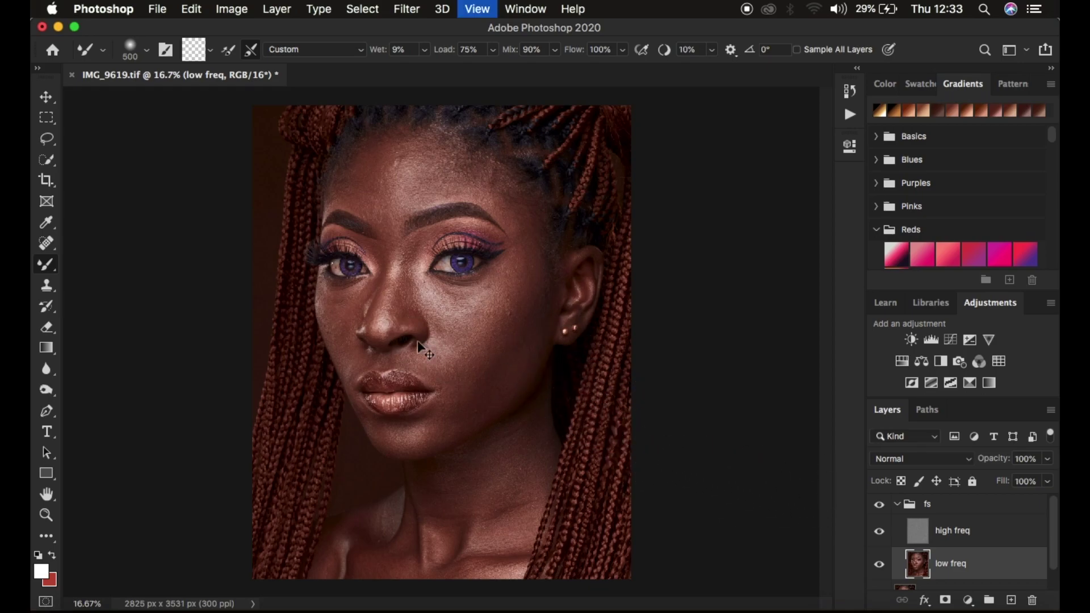
pyautogui.press('super+plus')
pyautogui.press('super+plus')
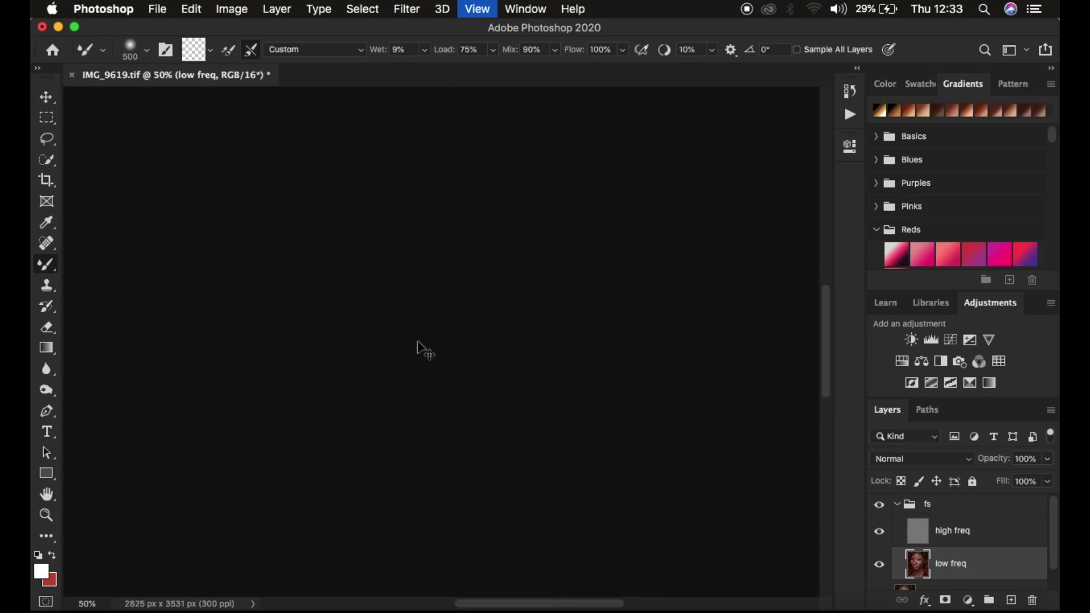
pyautogui.press('super+plus')
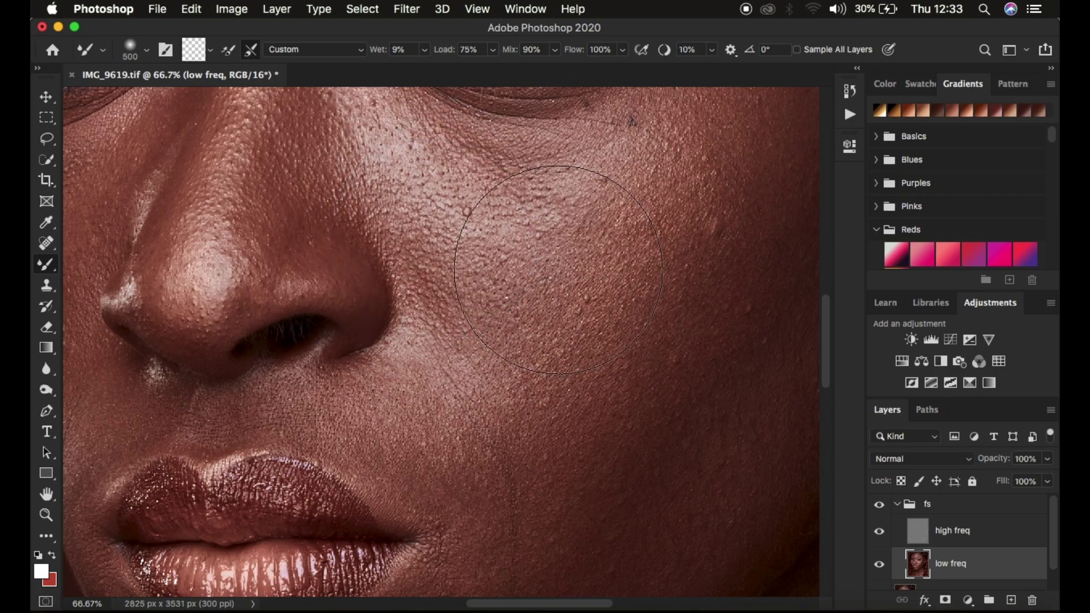
pyautogui.press('super+minus')
pyautogui.press('super+minus')
pyautogui.press('super+minus')
pyautogui.press('super+minus')
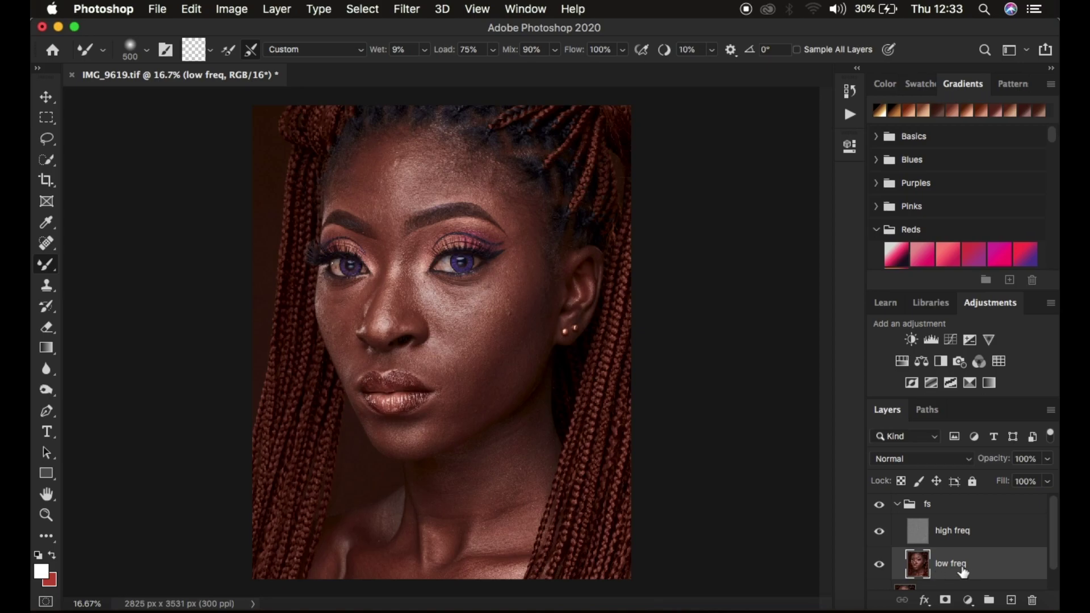
# Hide 'high freq', set the Mixer Brush to 250 px, and blend forehead skin near the hairline.
pyautogui.click(879, 534)
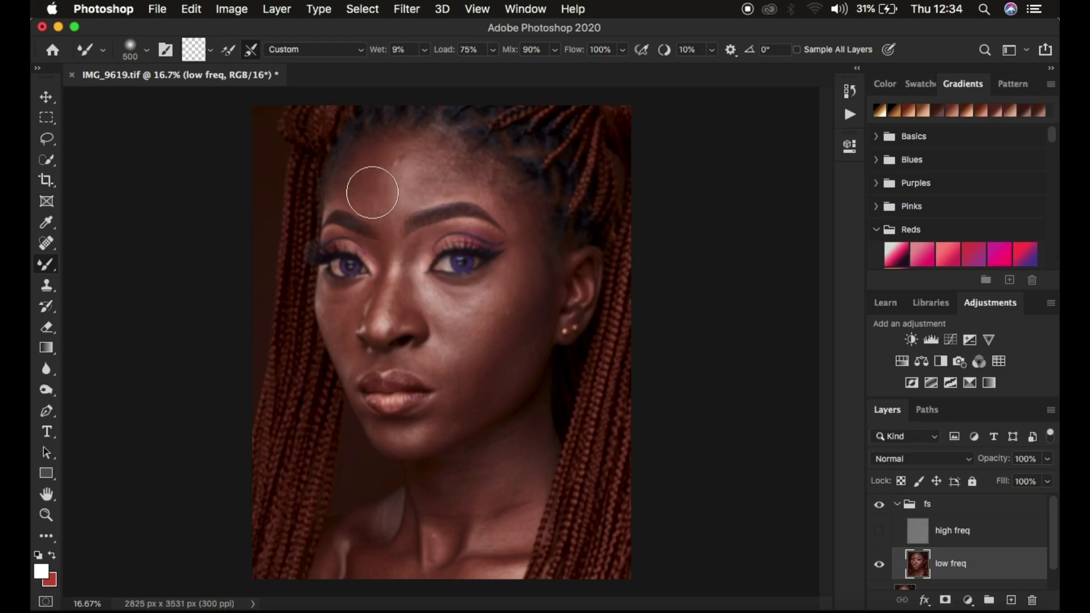
pyautogui.press('[')
pyautogui.press('[')
pyautogui.press('[')
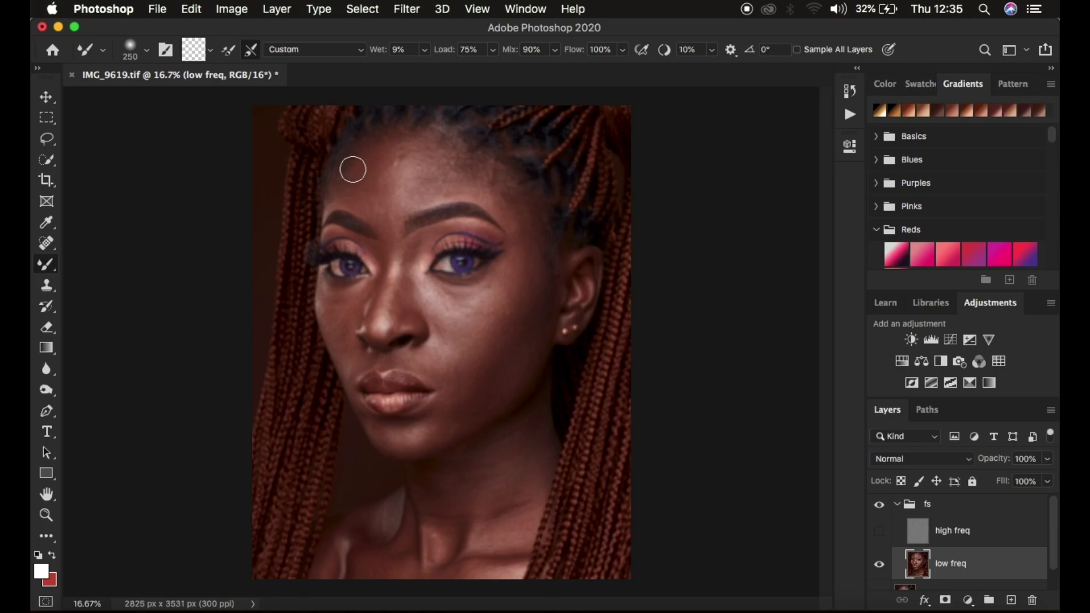
pyautogui.moveTo(352, 169); pyautogui.dragTo(347, 173)
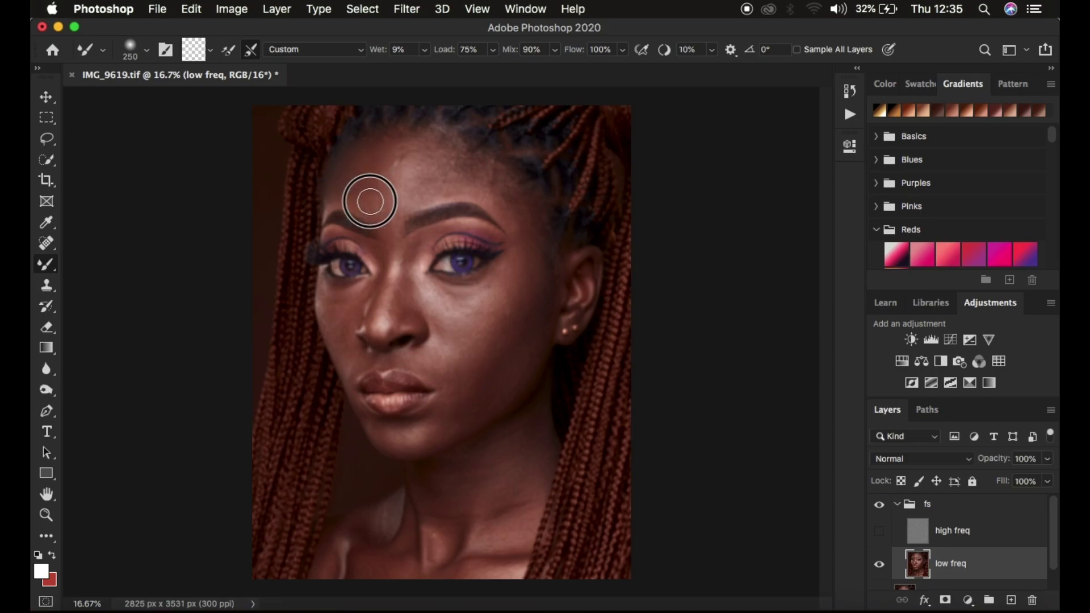
# Blend forehead and between-brow tones at brush sizes 150–200, finishing at 175, then reshow 'high freq'.
pyautogui.moveTo(370, 202)
pyautogui.mouseDown()
pyautogui.moveTo(371, 174)
pyautogui.moveTo(377, 213)
pyautogui.moveTo(377, 155)
pyautogui.moveTo(368, 180)
pyautogui.moveTo(370, 195)
pyautogui.moveTo(379, 149)
pyautogui.moveTo(376, 174)
pyautogui.moveTo(363, 163)
pyautogui.moveTo(342, 181)
pyautogui.moveTo(364, 181)
pyautogui.moveTo(355, 190)
pyautogui.moveTo(367, 199)
pyautogui.moveTo(352, 176)
pyautogui.mouseUp()
pyautogui.press('[')
pyautogui.press('[')
pyautogui.press('[')
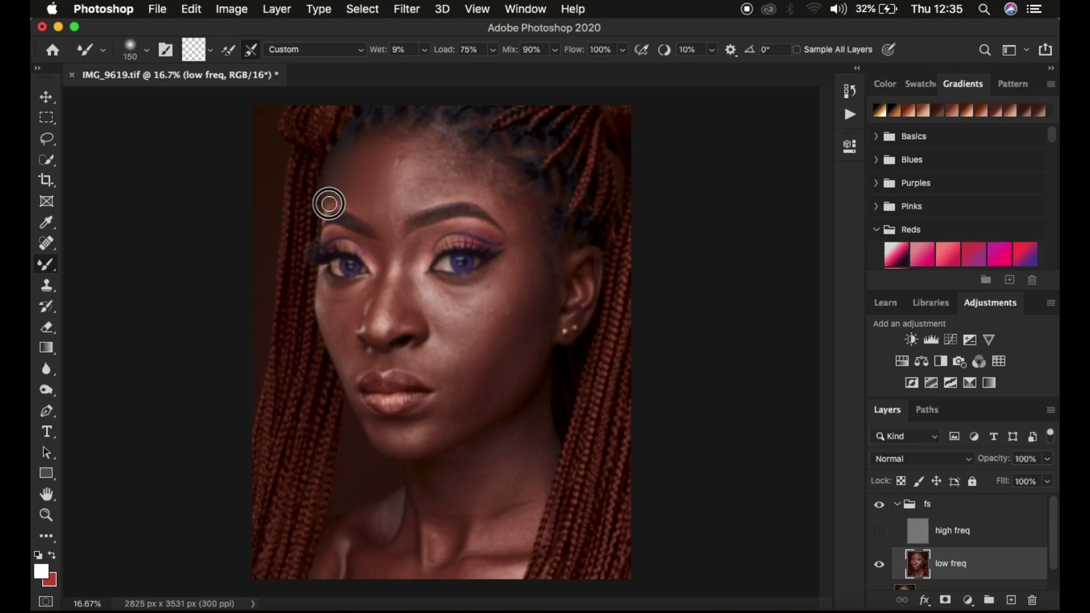
pyautogui.moveTo(365, 212)
pyautogui.mouseDown()
pyautogui.moveTo(392, 222)
pyautogui.moveTo(380, 213)
pyautogui.moveTo(384, 227)
pyautogui.moveTo(396, 195)
pyautogui.moveTo(405, 201)
pyautogui.moveTo(394, 203)
pyautogui.mouseUp()
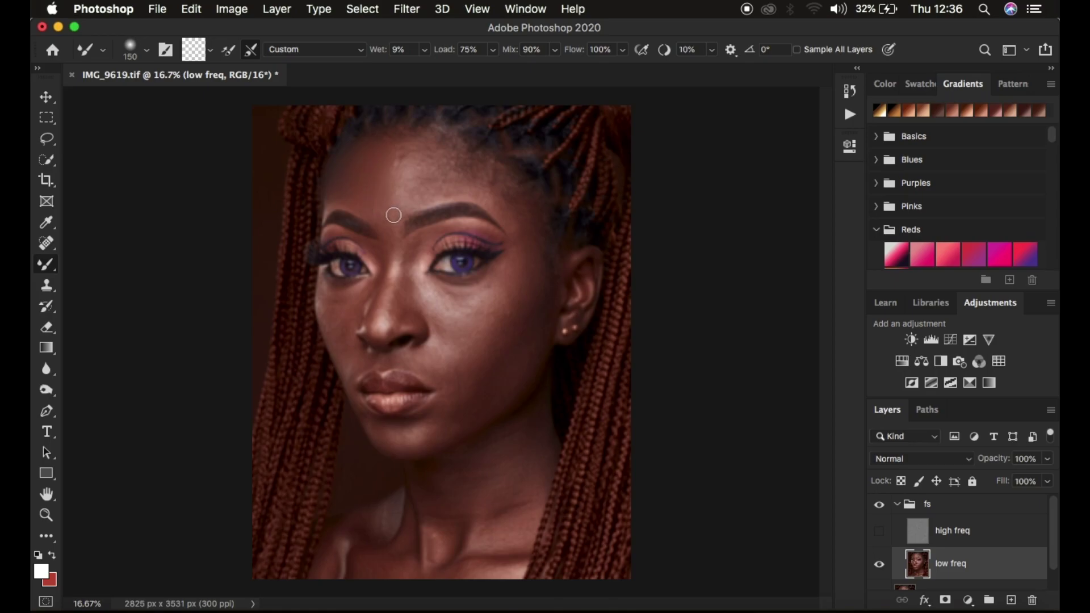
pyautogui.press(']')
pyautogui.press(']')
pyautogui.press('[')
pyautogui.moveTo(390, 195)
pyautogui.mouseDown()
pyautogui.moveTo(401, 154)
pyautogui.moveTo(376, 211)
pyautogui.moveTo(364, 204)
pyautogui.mouseUp()
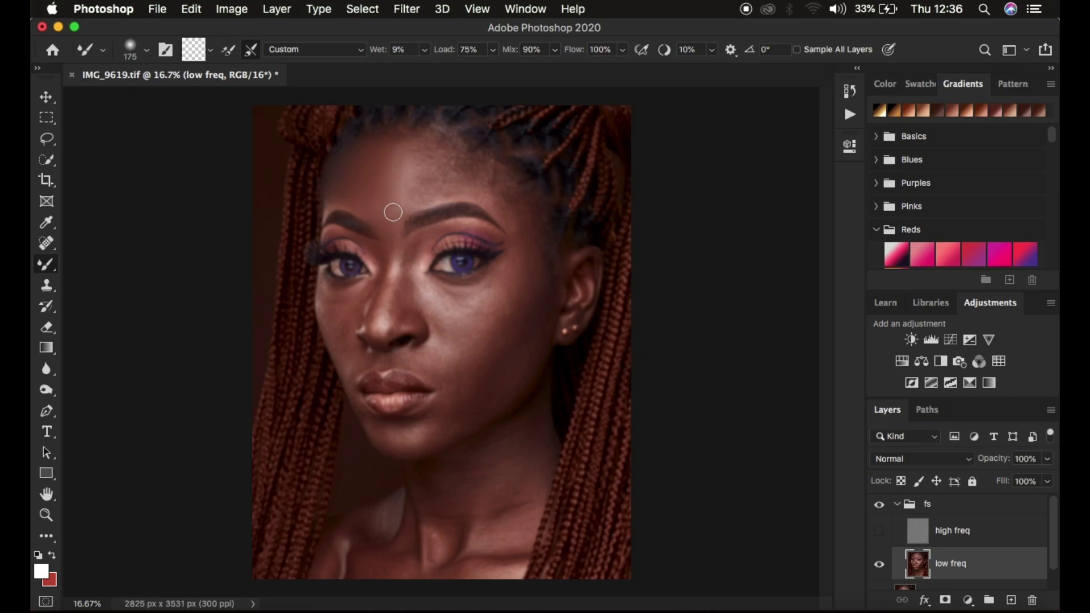
pyautogui.click(879, 535)
# Toggle the 'fs' group on and off to compare before/after, then hide 'high freq'.
pyautogui.click(879, 509)
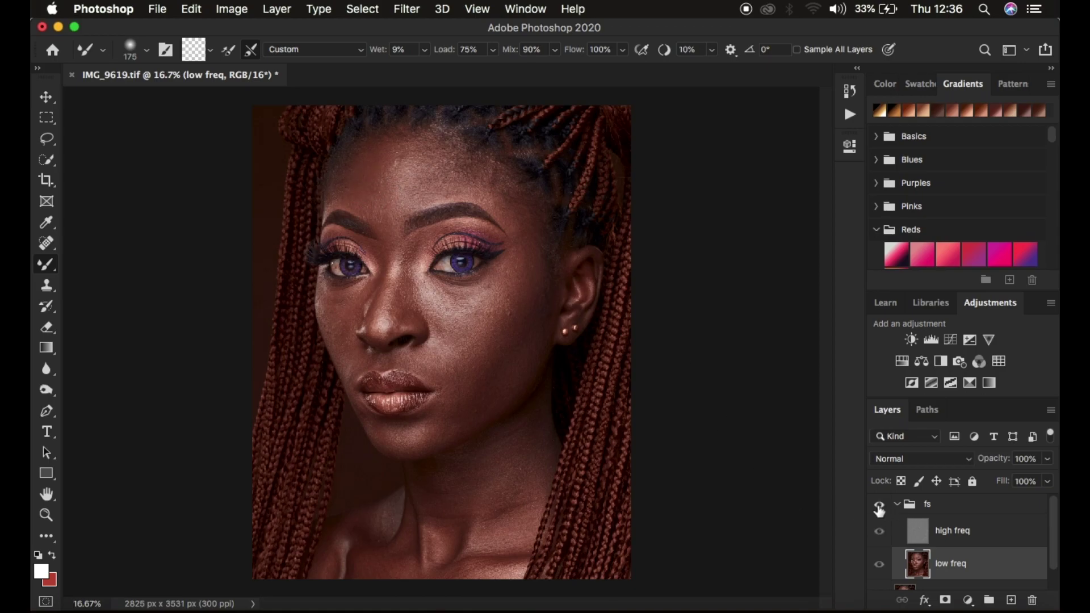
pyautogui.click(879, 509)
pyautogui.click(879, 510)
pyautogui.click(878, 509)
pyautogui.click(879, 510)
pyautogui.click(879, 509)
pyautogui.click(879, 510)
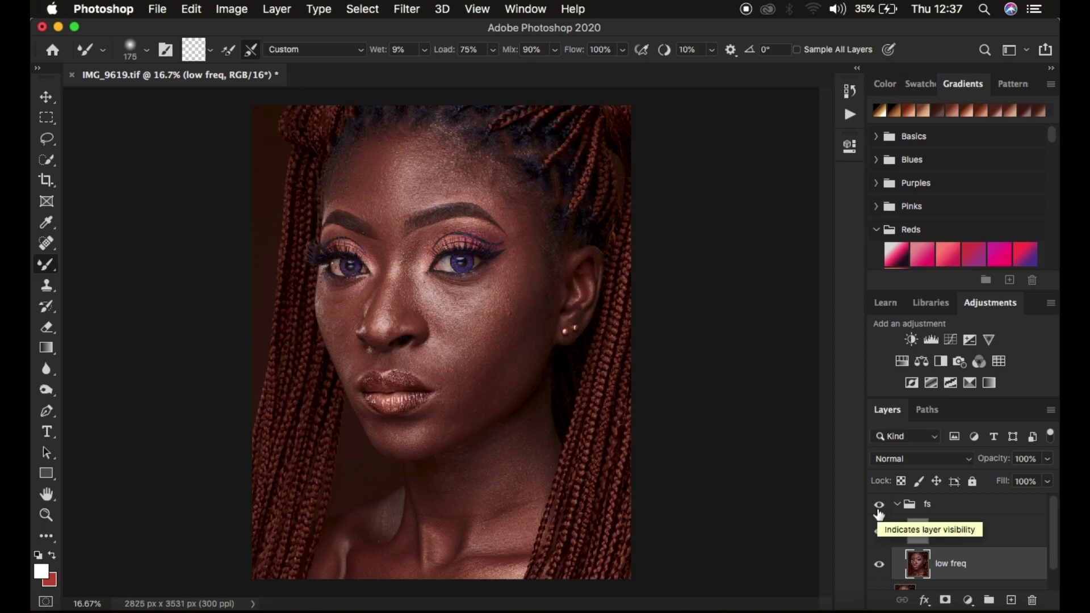
pyautogui.click(880, 531)
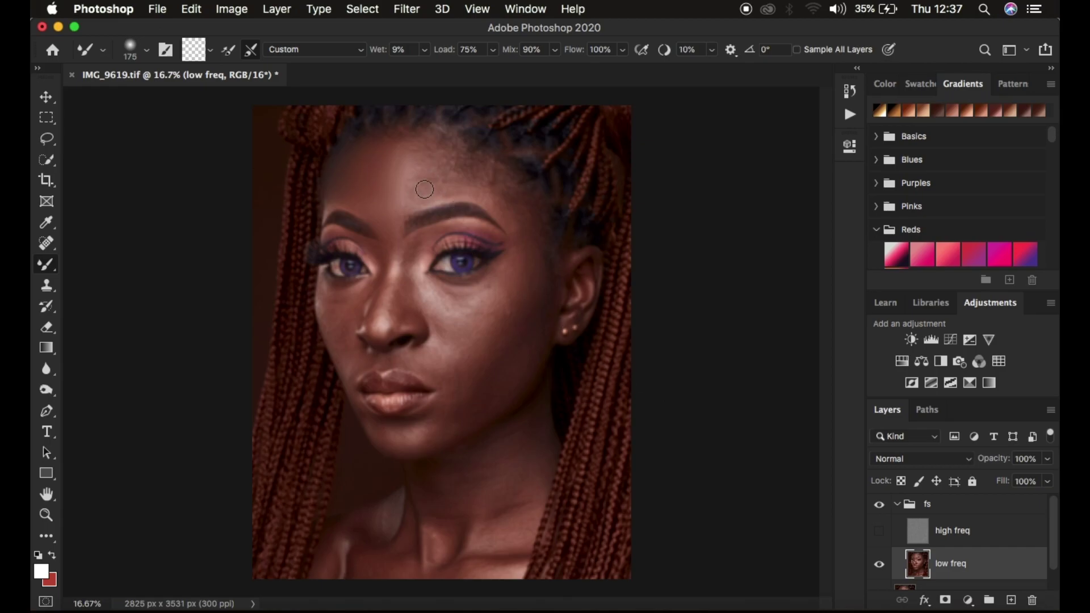
# At 200 px, blend the forehead tones and the skin from the right brow toward the temple.
pyautogui.press(']')
pyautogui.moveTo(419, 151); pyautogui.dragTo(422, 166)
pyautogui.moveTo(422, 188)
pyautogui.mouseDown()
pyautogui.moveTo(428, 168)
pyautogui.moveTo(429, 193)
pyautogui.moveTo(437, 176)
pyautogui.moveTo(418, 195)
pyautogui.moveTo(414, 146)
pyautogui.moveTo(437, 183)
pyautogui.moveTo(414, 195)
pyautogui.moveTo(428, 176)
pyautogui.moveTo(402, 205)
pyautogui.moveTo(445, 174)
pyautogui.mouseUp()
pyautogui.moveTo(446, 169)
pyautogui.mouseDown()
pyautogui.moveTo(428, 190)
pyautogui.moveTo(453, 182)
pyautogui.moveTo(448, 193)
pyautogui.moveTo(489, 202)
pyautogui.moveTo(446, 176)
pyautogui.moveTo(428, 192)
pyautogui.moveTo(426, 170)
pyautogui.moveTo(396, 155)
pyautogui.moveTo(416, 155)
pyautogui.moveTo(399, 159)
pyautogui.mouseUp()
pyautogui.moveTo(465, 179)
pyautogui.mouseDown()
pyautogui.moveTo(486, 188)
pyautogui.moveTo(513, 231)
pyautogui.moveTo(493, 201)
pyautogui.mouseUp()
# Compare 'fs' on/off with texture shown, then hide 'high freq' and set the brush to 300 px.
pyautogui.click(880, 534)
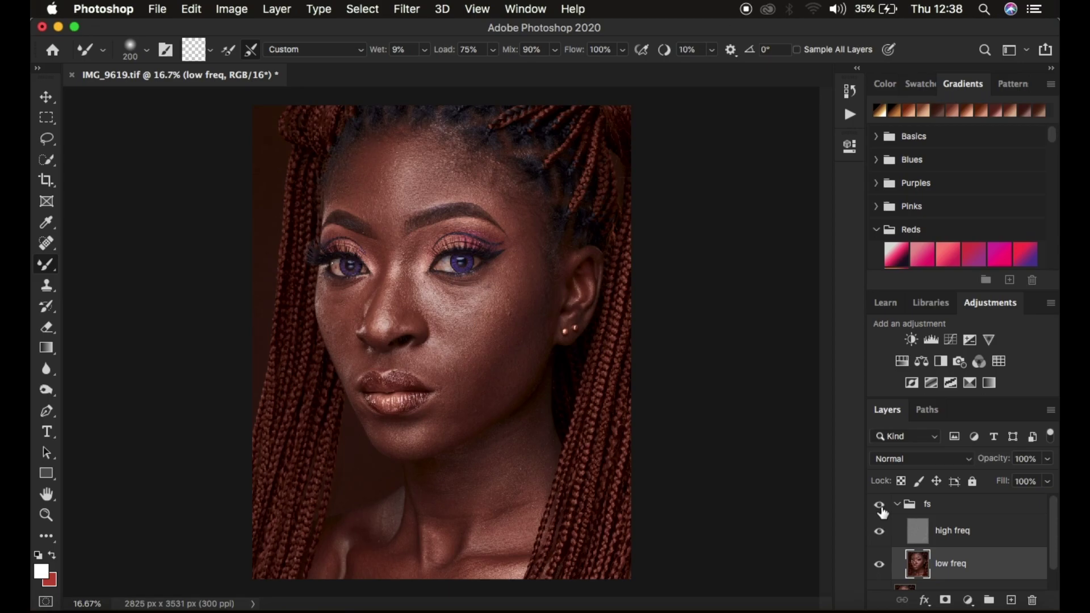
pyautogui.click(881, 509)
pyautogui.click(882, 510)
pyautogui.click(878, 506)
pyautogui.click(878, 530)
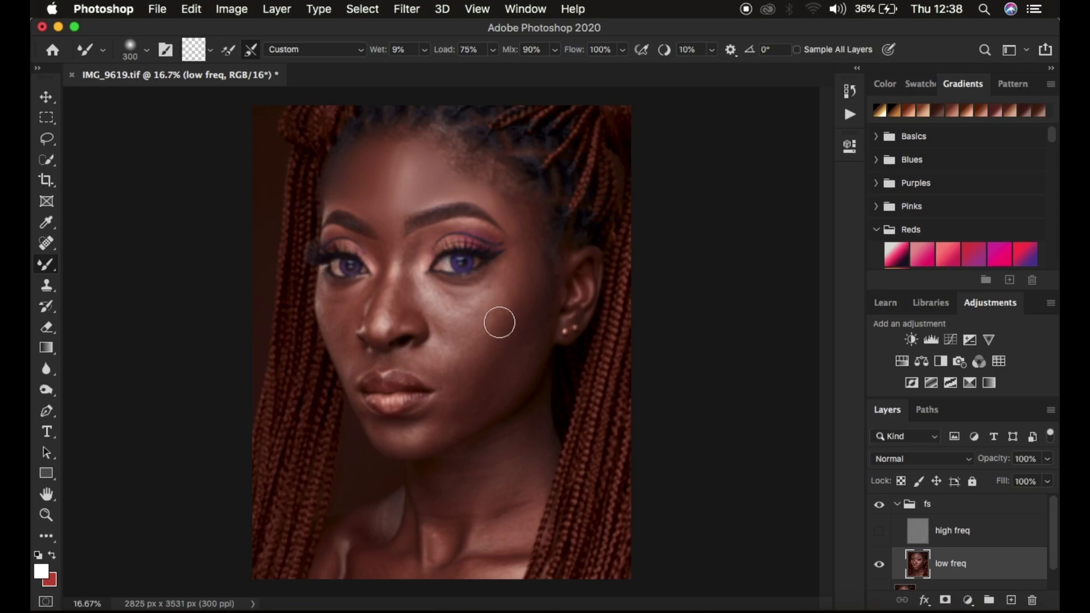
pyautogui.press(']')
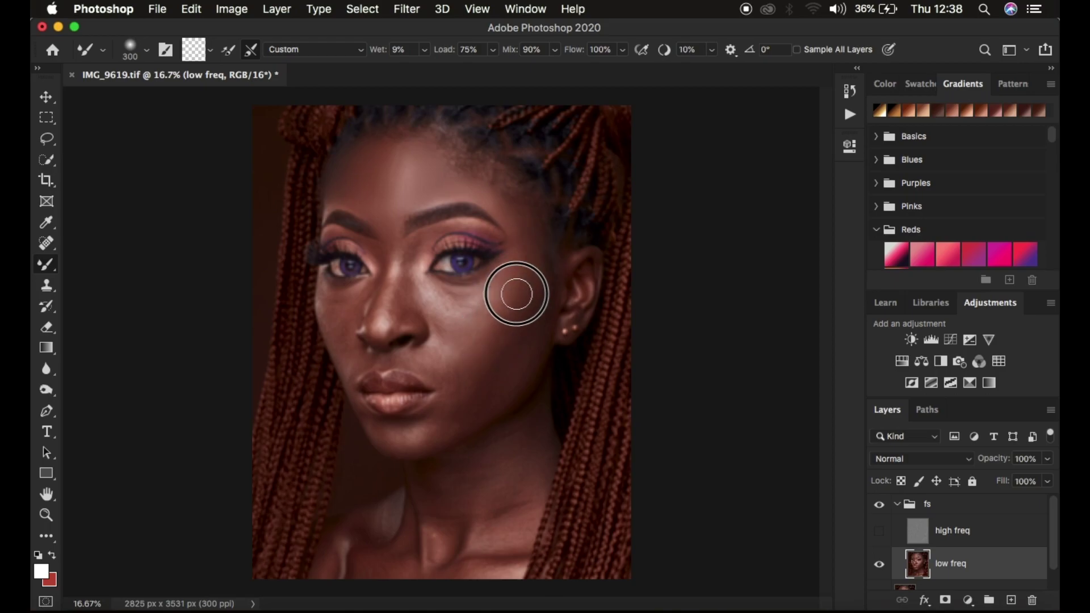
# Blend the cheek tones from the outer eye down to the jaw with the 300 px brush.
pyautogui.moveTo(489, 330); pyautogui.dragTo(524, 279)
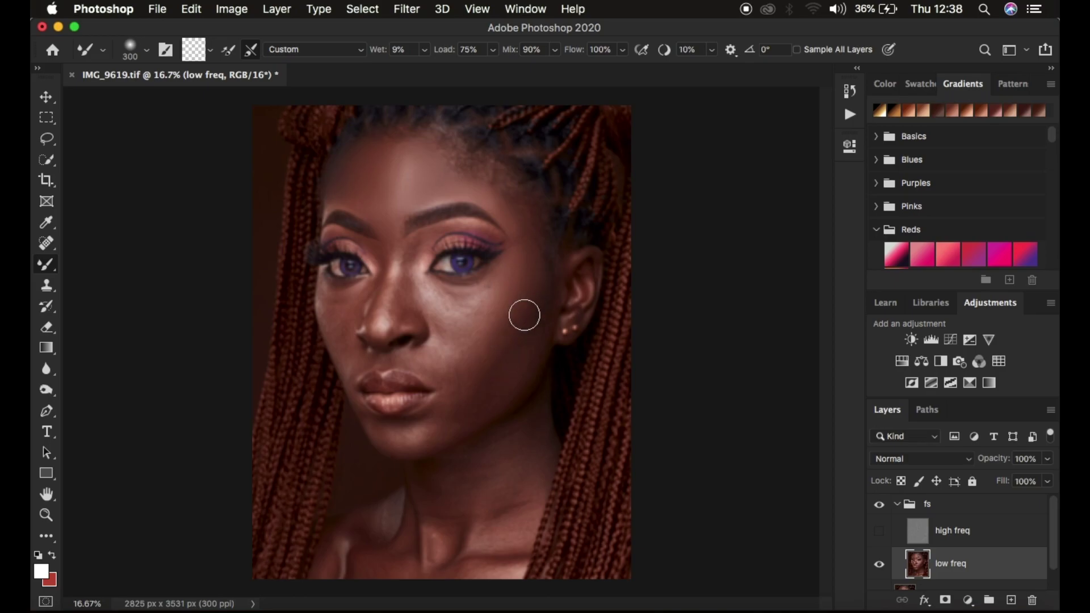
pyautogui.moveTo(526, 316)
pyautogui.mouseDown()
pyautogui.moveTo(532, 288)
pyautogui.moveTo(546, 288)
pyautogui.moveTo(513, 347)
pyautogui.moveTo(542, 285)
pyautogui.moveTo(500, 359)
pyautogui.moveTo(547, 289)
pyautogui.moveTo(506, 357)
pyautogui.moveTo(541, 304)
pyautogui.moveTo(546, 291)
pyautogui.moveTo(483, 388)
pyautogui.moveTo(558, 278)
pyautogui.moveTo(500, 349)
pyautogui.moveTo(532, 315)
pyautogui.mouseUp()
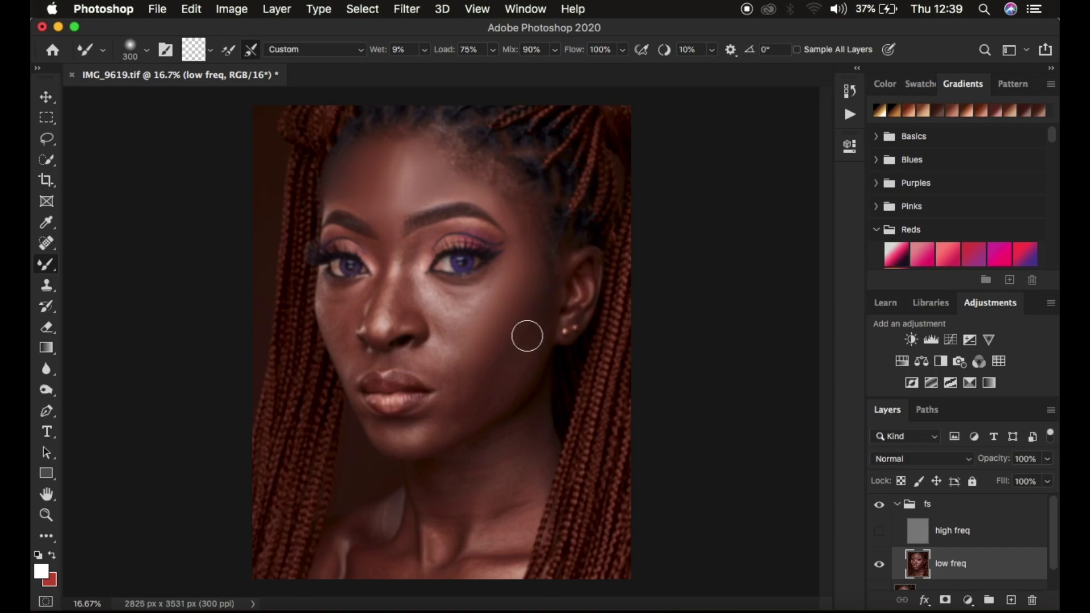
pyautogui.moveTo(542, 309)
pyautogui.mouseDown()
pyautogui.moveTo(489, 375)
pyautogui.moveTo(538, 302)
pyautogui.moveTo(476, 384)
pyautogui.moveTo(517, 335)
pyautogui.mouseUp()
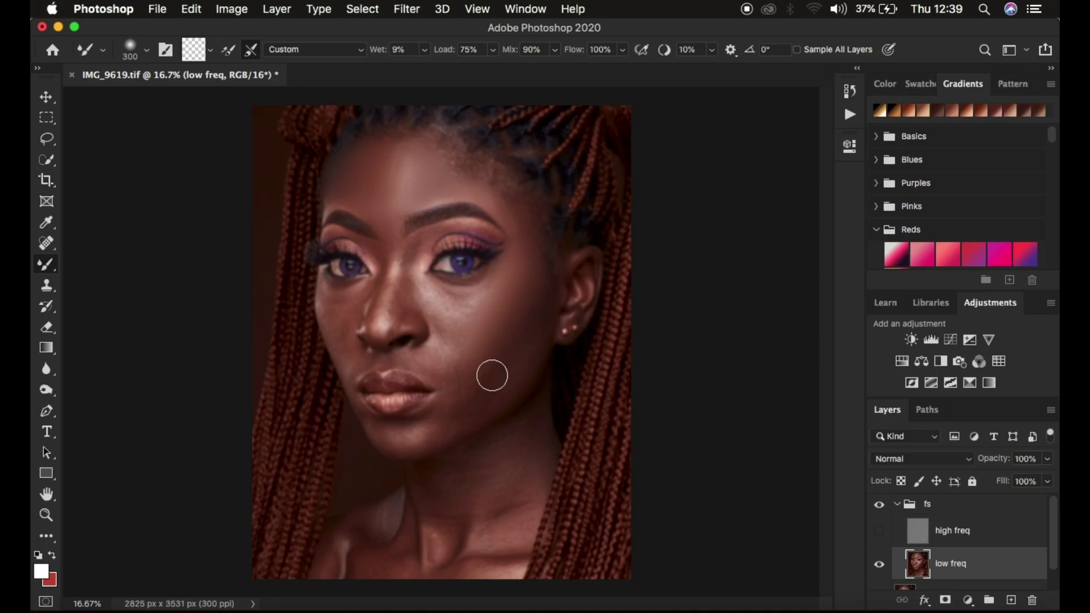